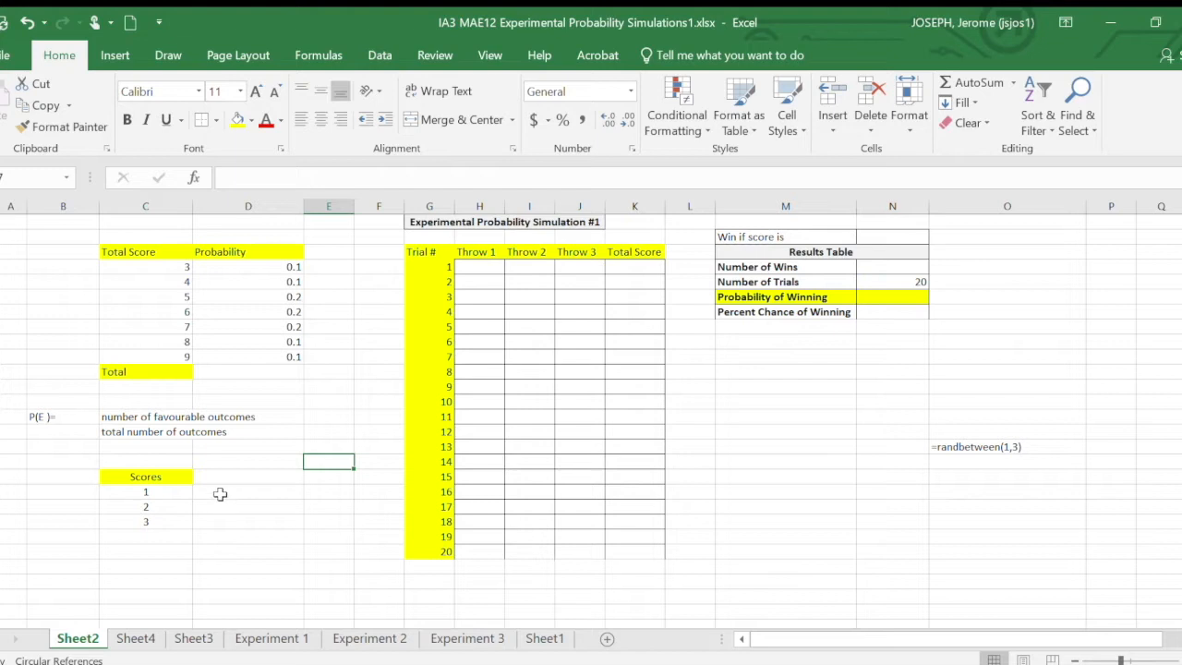
# - Examine the possible scores, the Total Score and Probability table, the P(E) formula and the trial numbers
pyautogui.click(169, 491)
pyautogui.click(149, 508)
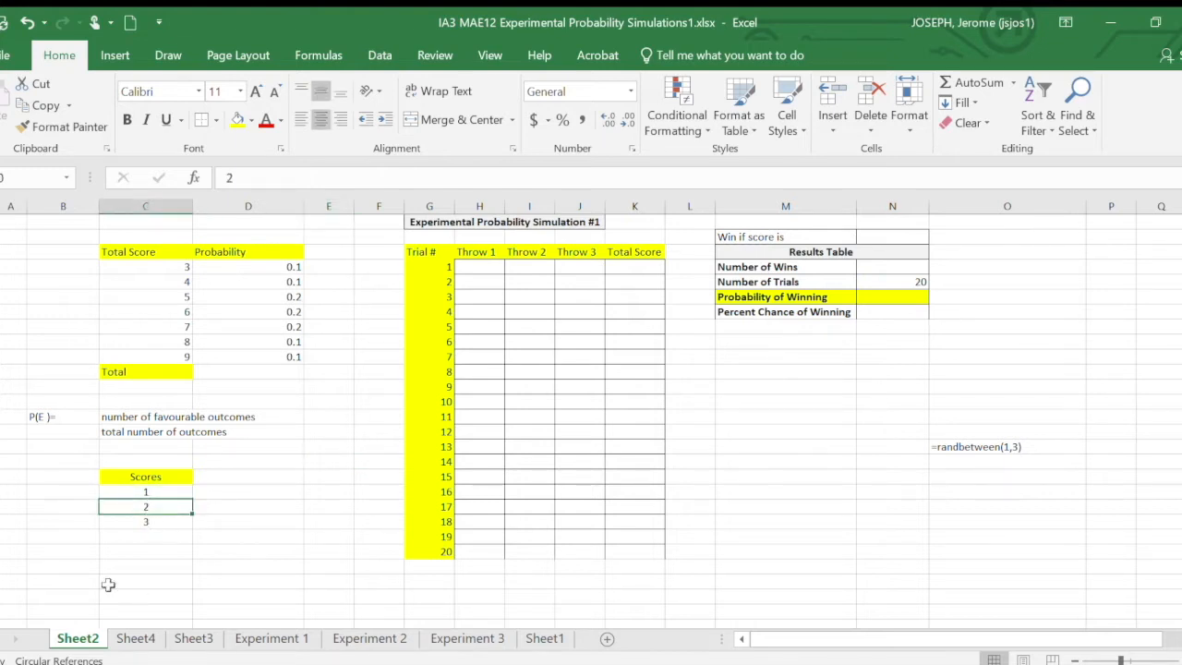
pyautogui.click(172, 522)
pyautogui.moveTo(170, 494); pyautogui.dragTo(164, 520)
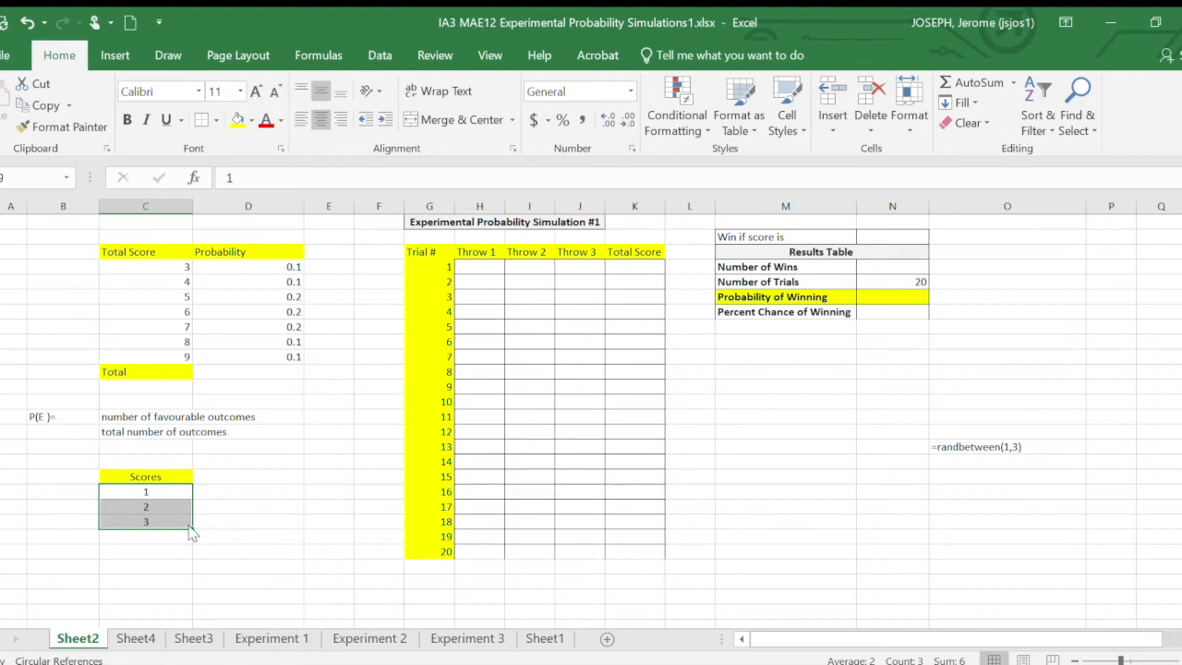
pyautogui.click(285, 460)
pyautogui.moveTo(181, 268); pyautogui.dragTo(166, 360)
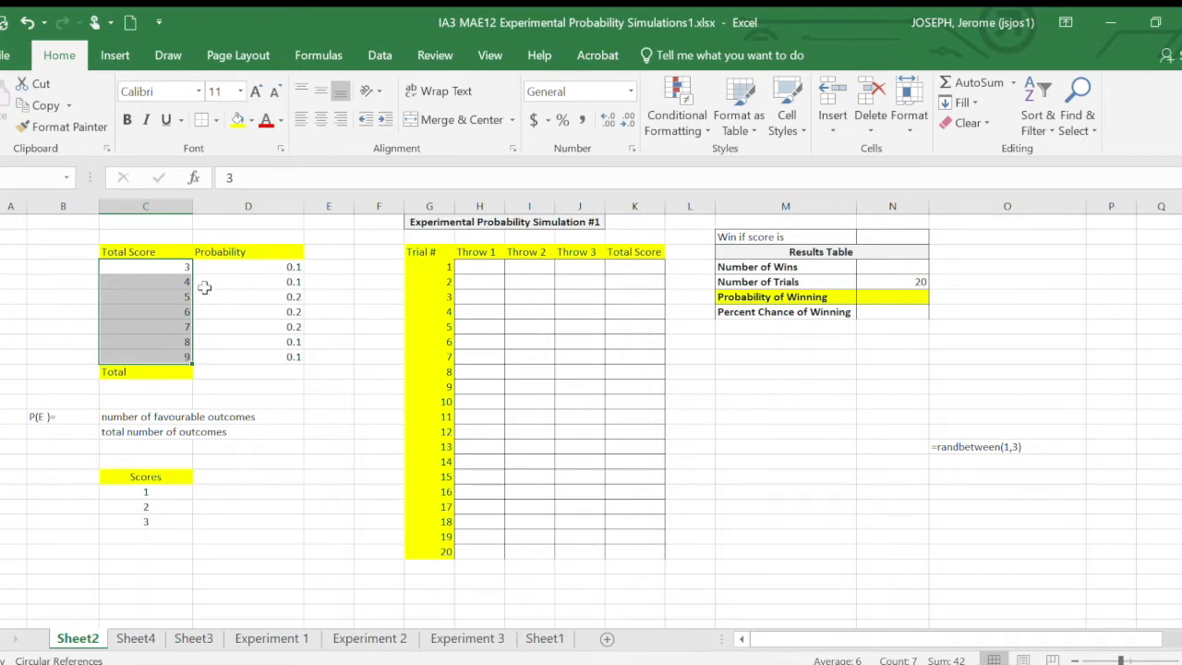
pyautogui.click(181, 267)
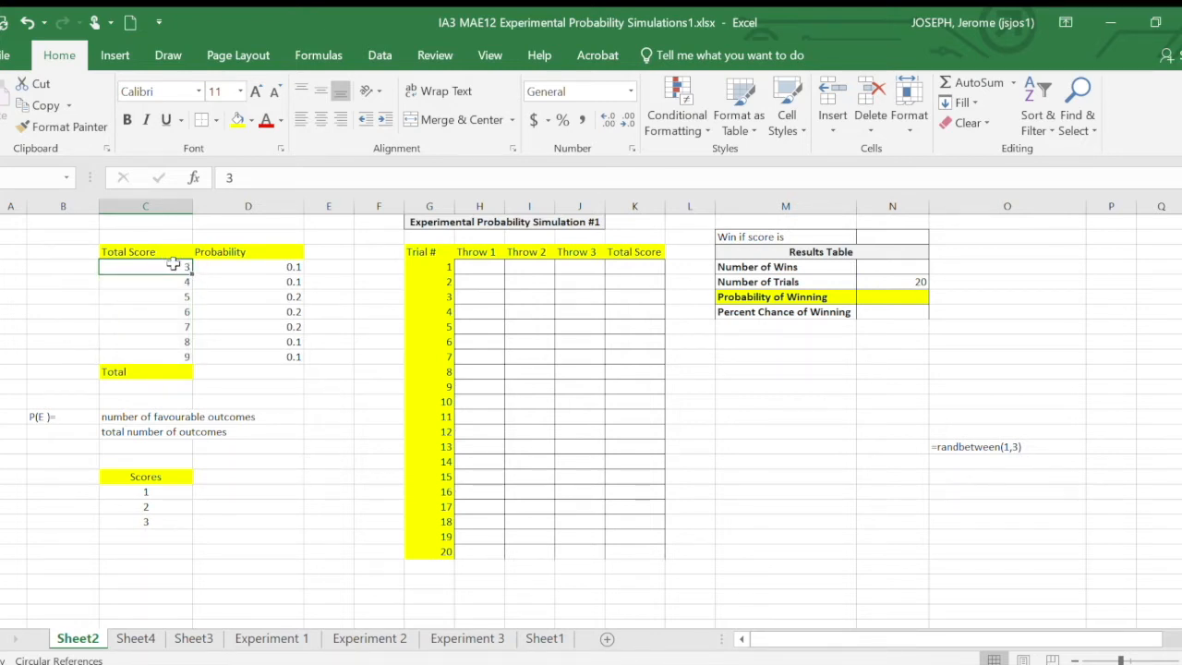
pyautogui.click(188, 355)
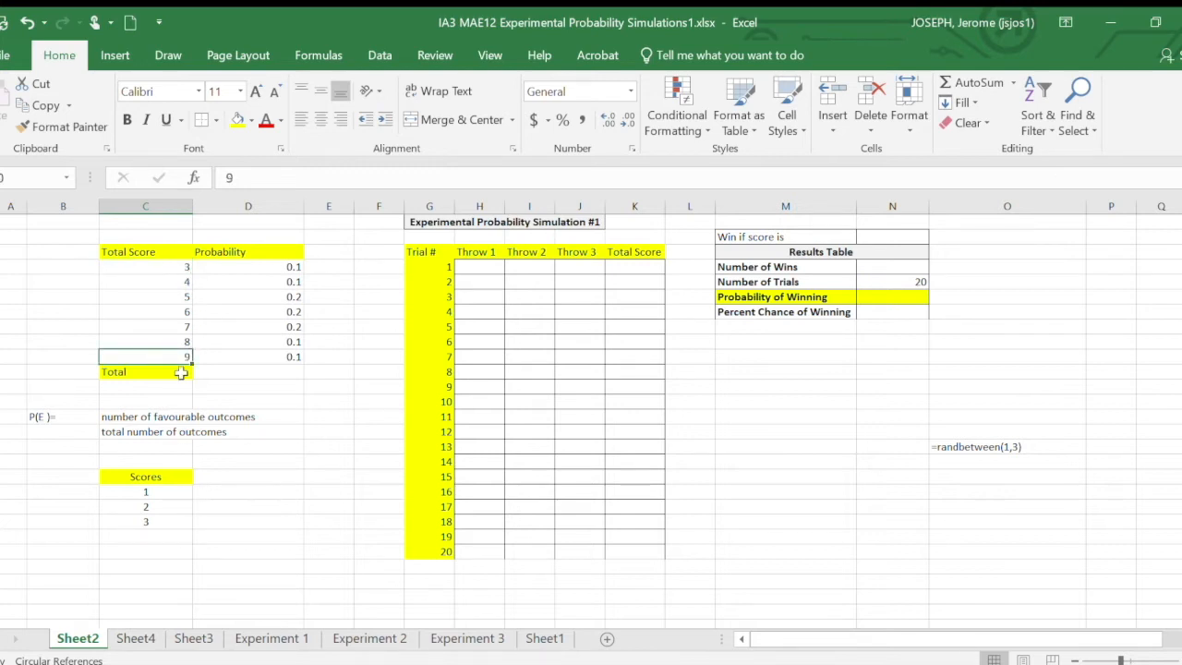
pyautogui.moveTo(180, 267); pyautogui.dragTo(164, 356)
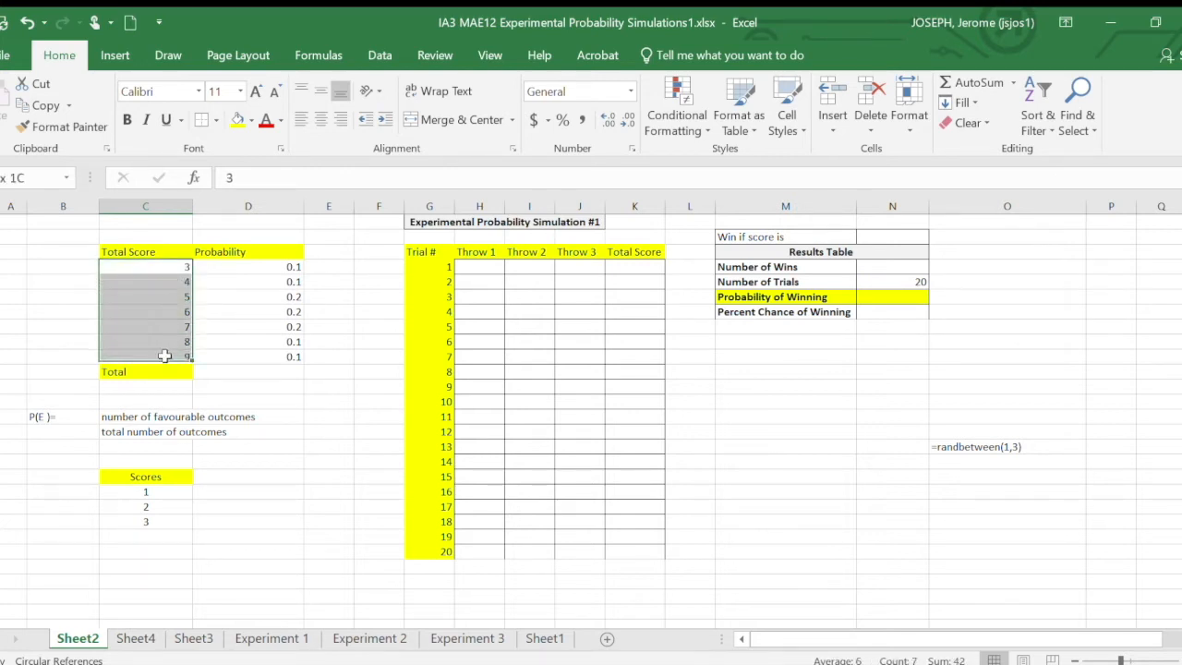
pyautogui.click(270, 541)
pyautogui.moveTo(277, 267); pyautogui.dragTo(248, 356)
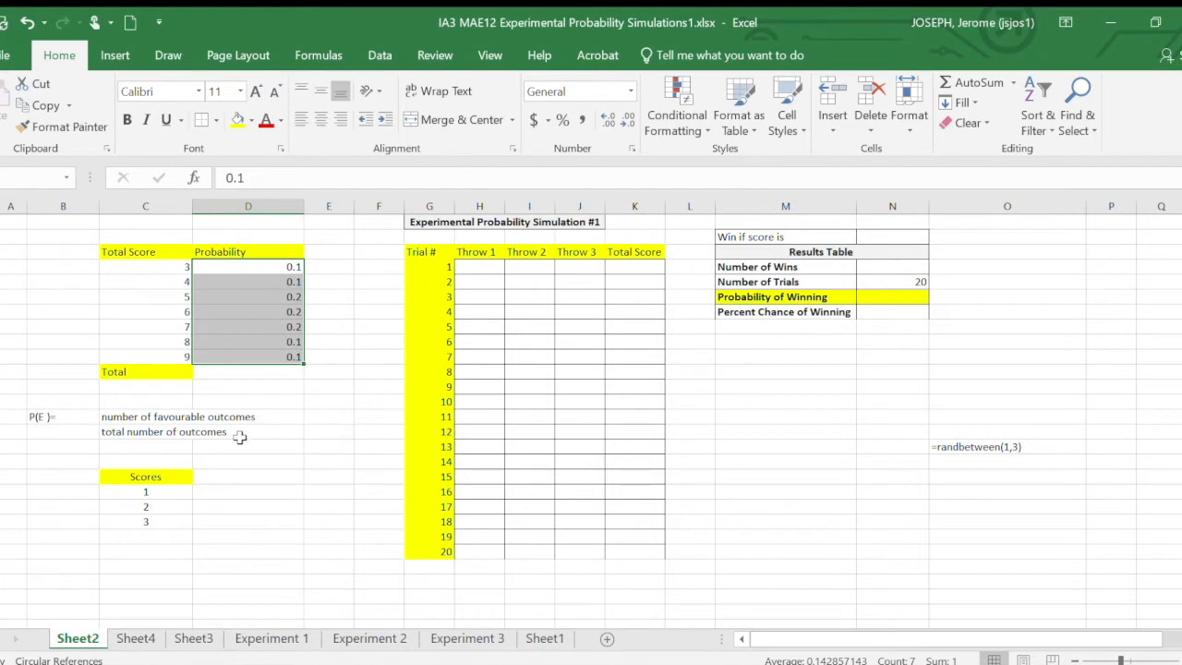
pyautogui.click(146, 416)
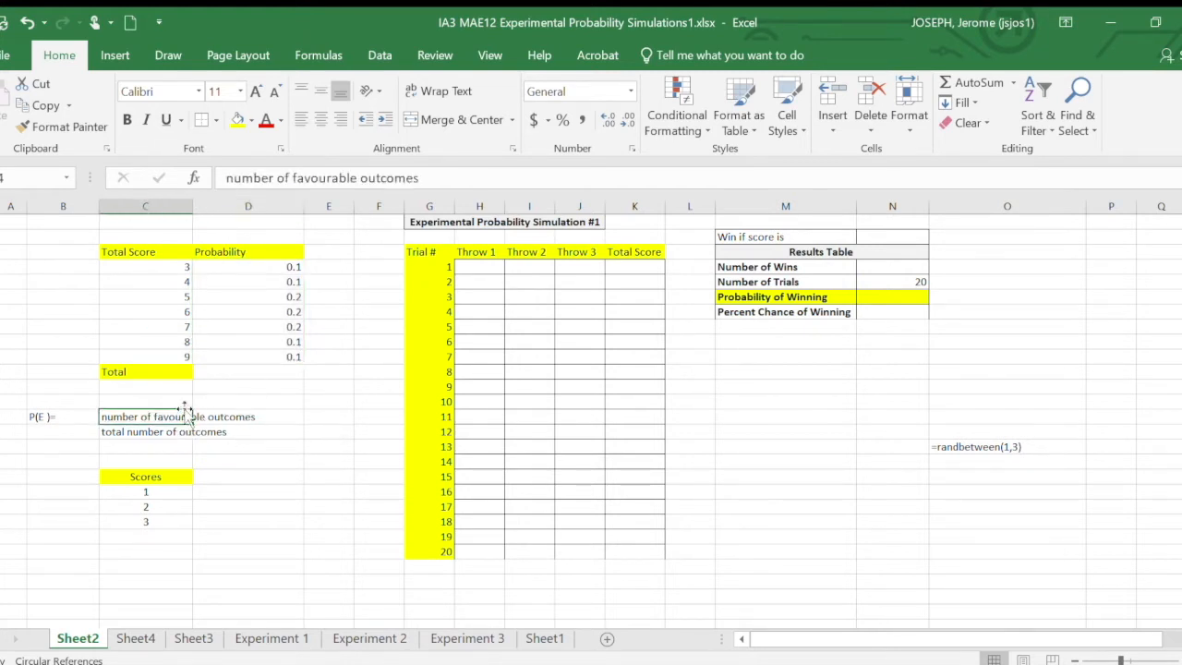
pyautogui.click(167, 433)
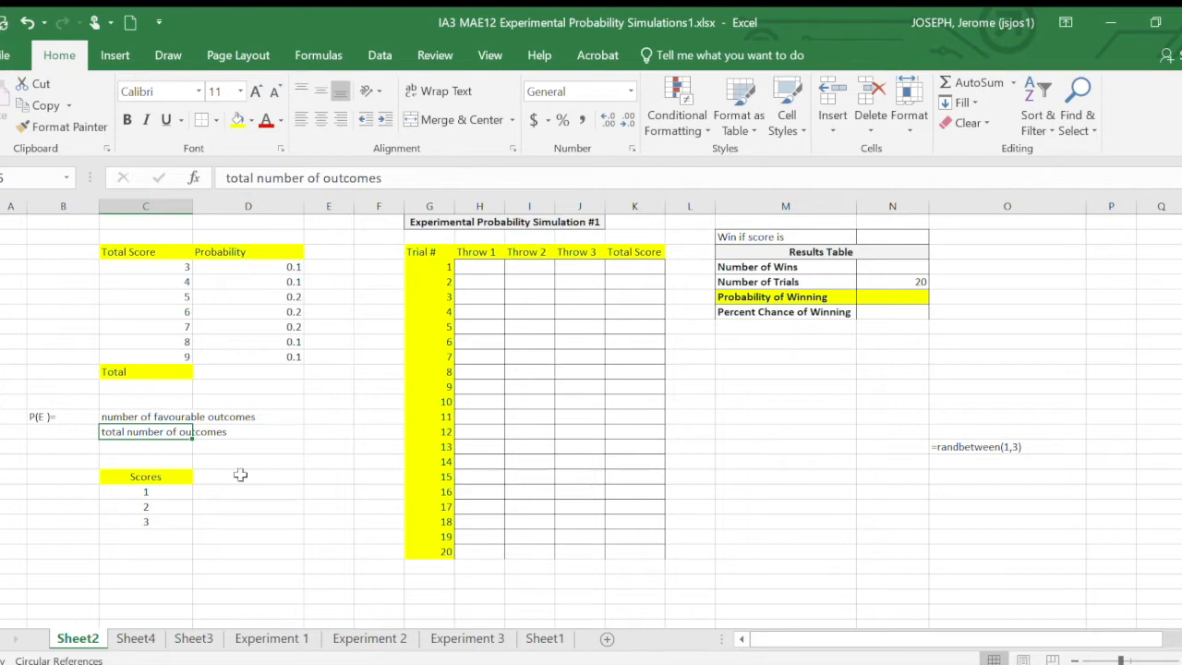
pyautogui.click(486, 268)
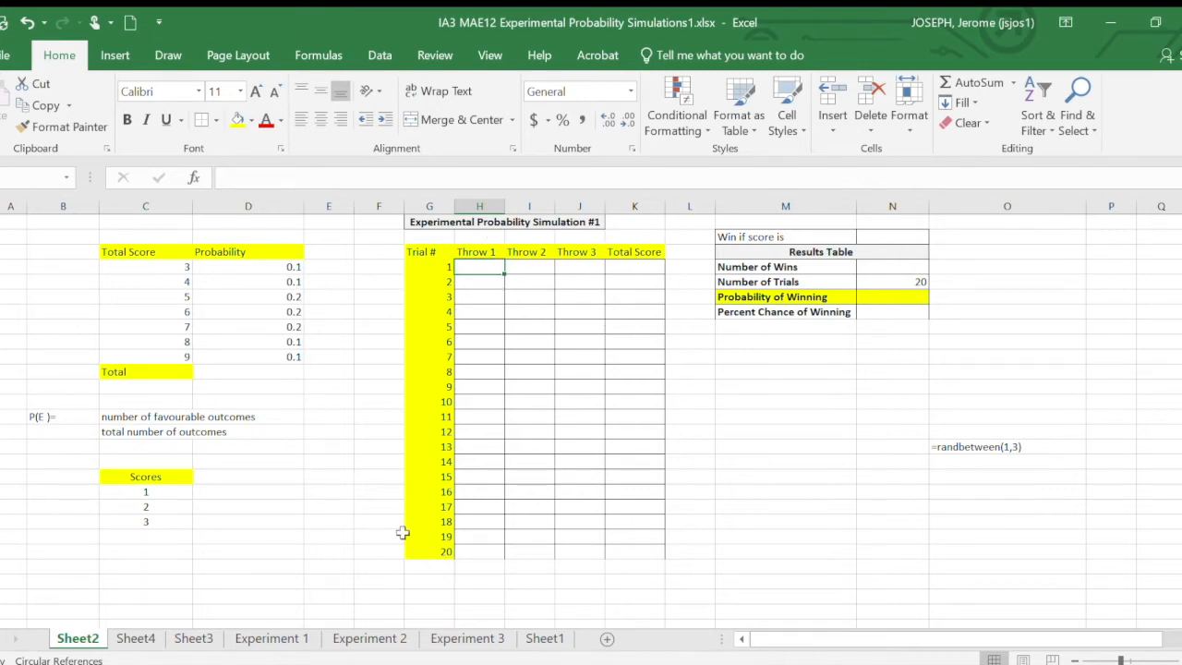
pyautogui.moveTo(430, 254); pyautogui.dragTo(420, 551)
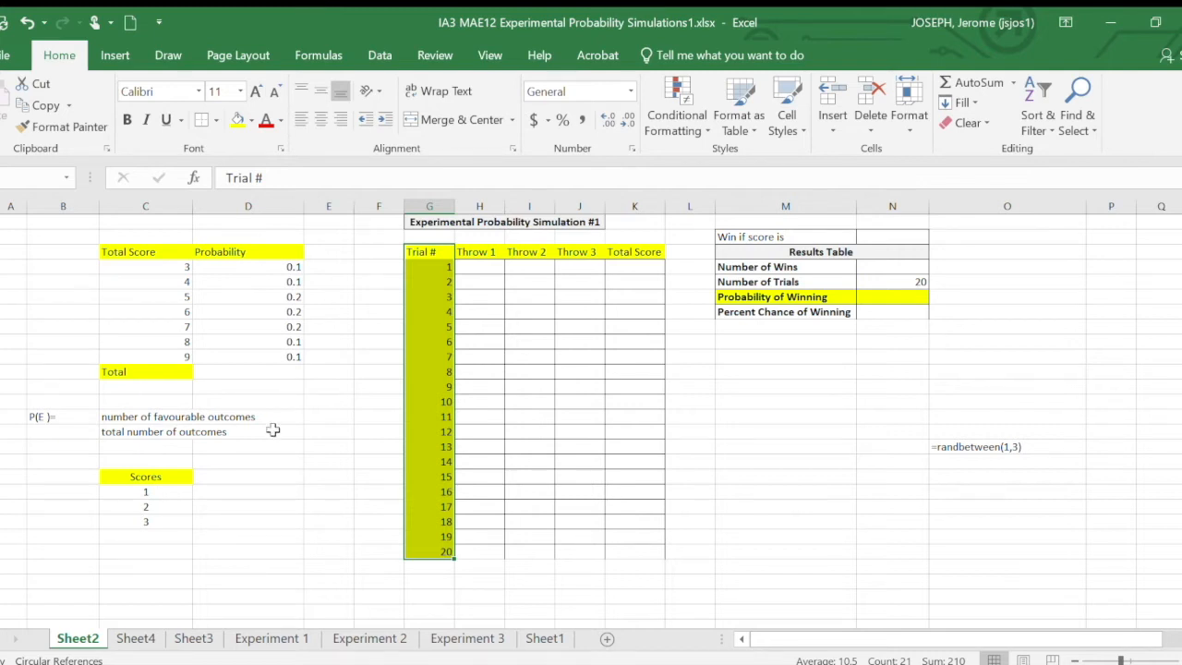
pyautogui.moveTo(162, 495); pyautogui.dragTo(153, 520)
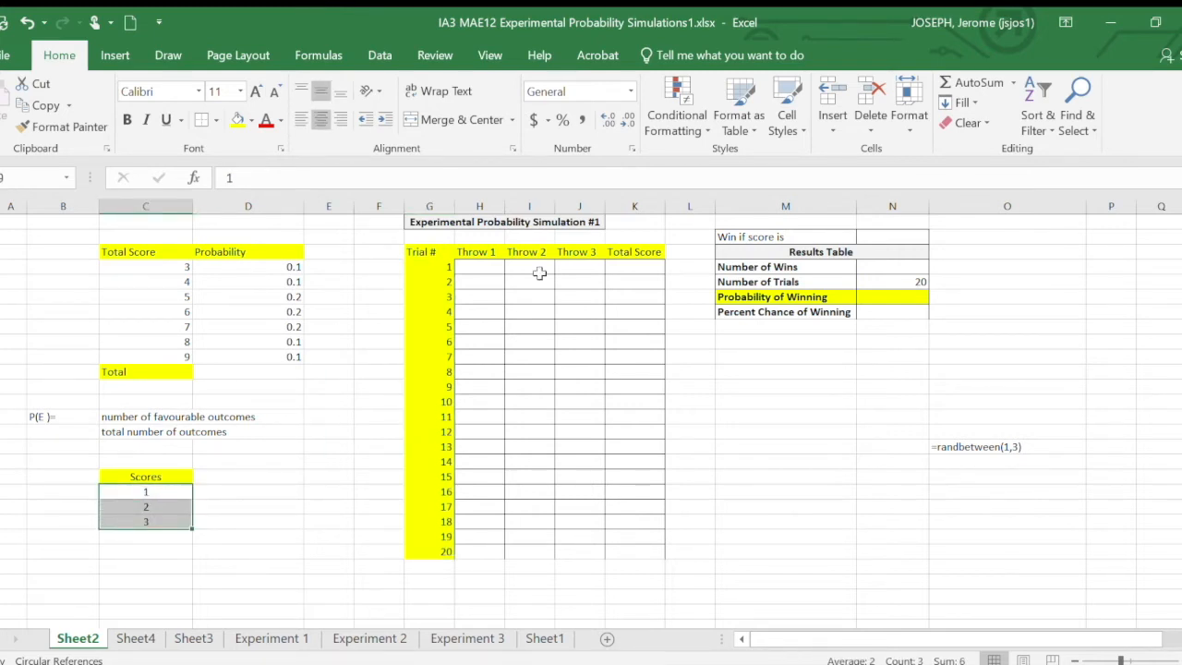
# - Enter the formula =randbetween(1,3) for Throw 1 of trial 1
pyautogui.click(475, 277)
pyautogui.click(475, 268)
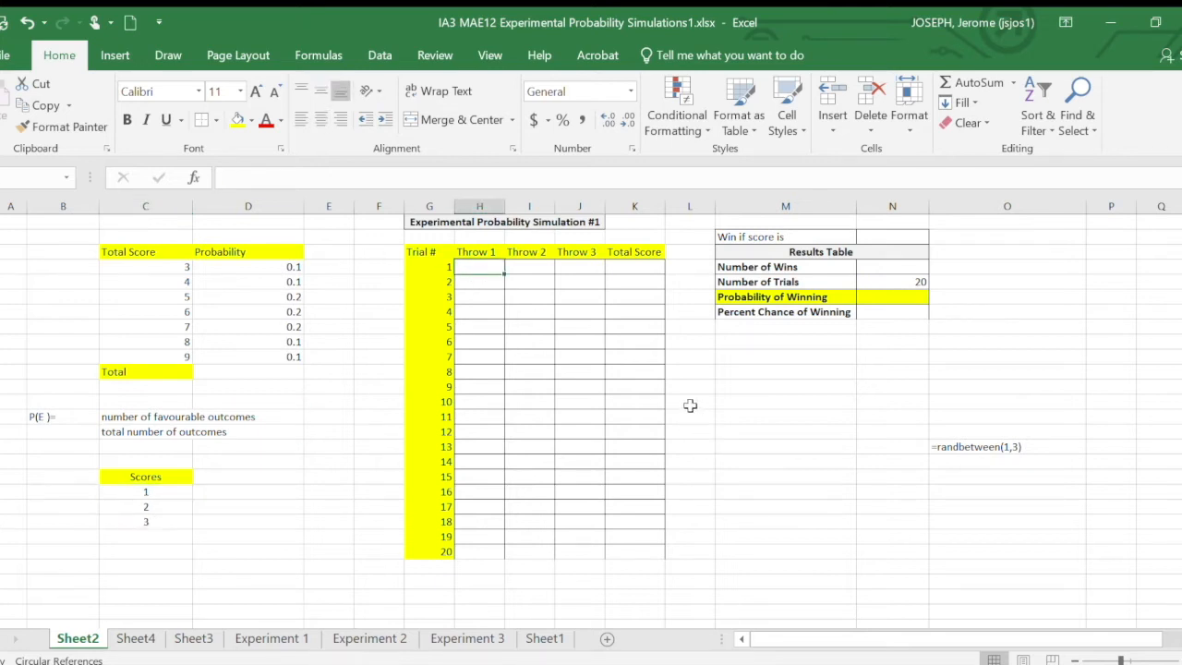
pyautogui.doubleClick(471, 266)
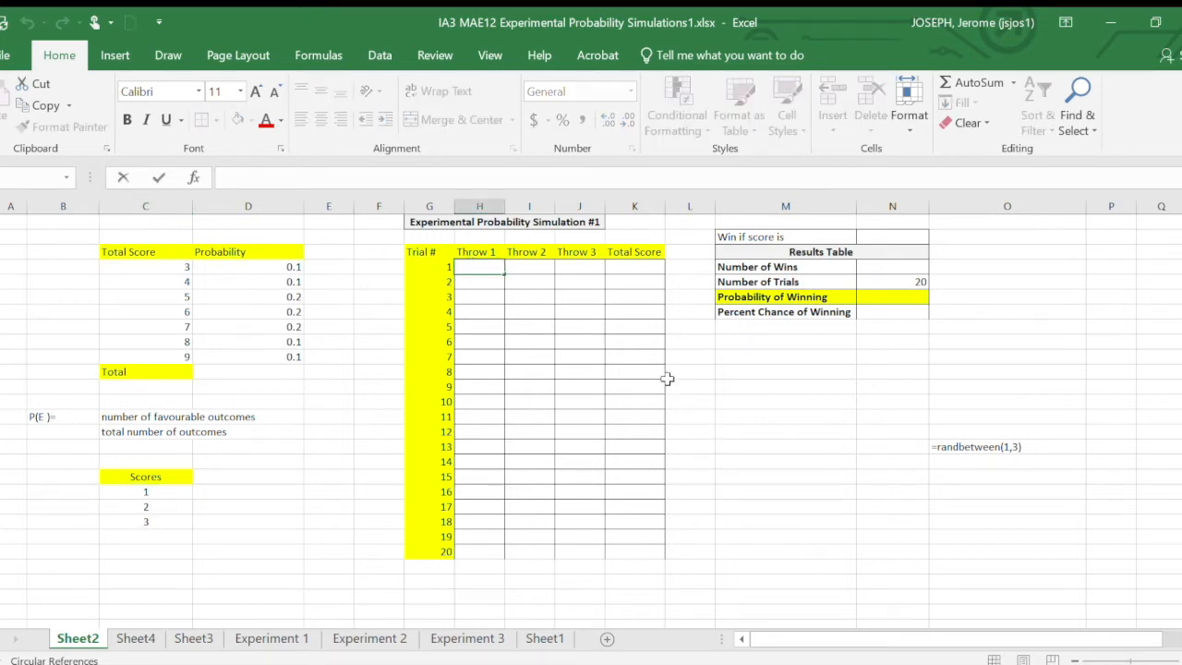
pyautogui.write('=randbetween(')
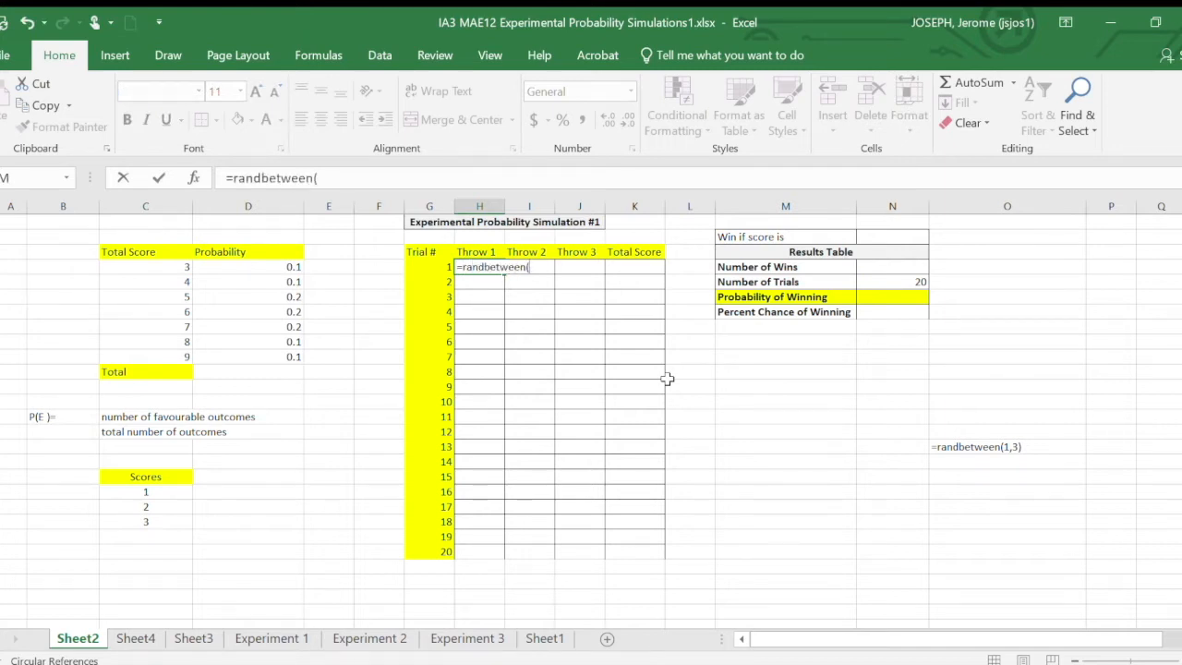
pyautogui.write('1,3)')
pyautogui.press('Return')
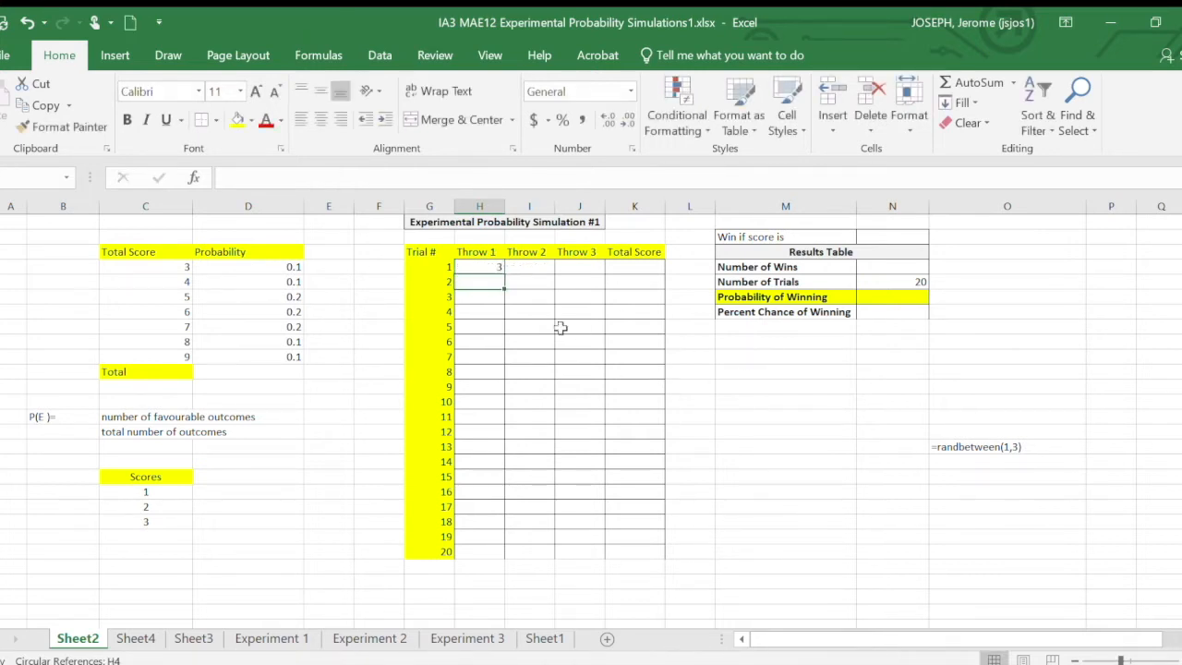
# - Fill the random-number formula down to trial 20 and across to the Throw 2 and Throw 3 columns
pyautogui.click(495, 268)
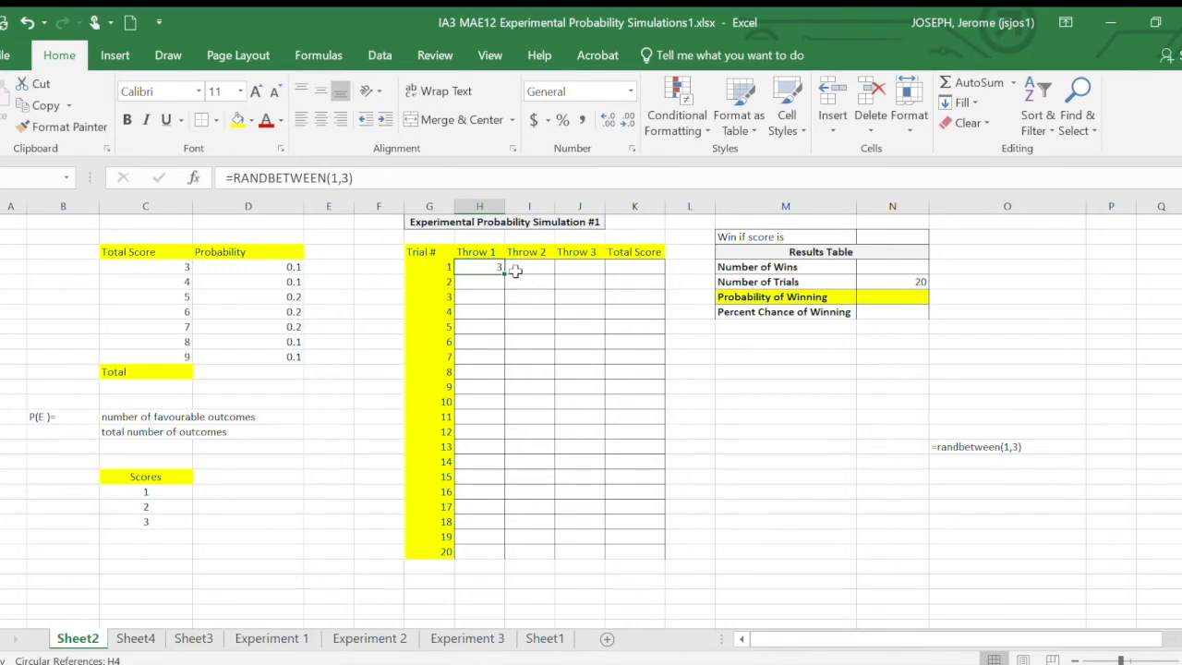
pyautogui.moveTo(506, 275); pyautogui.dragTo(479, 551)
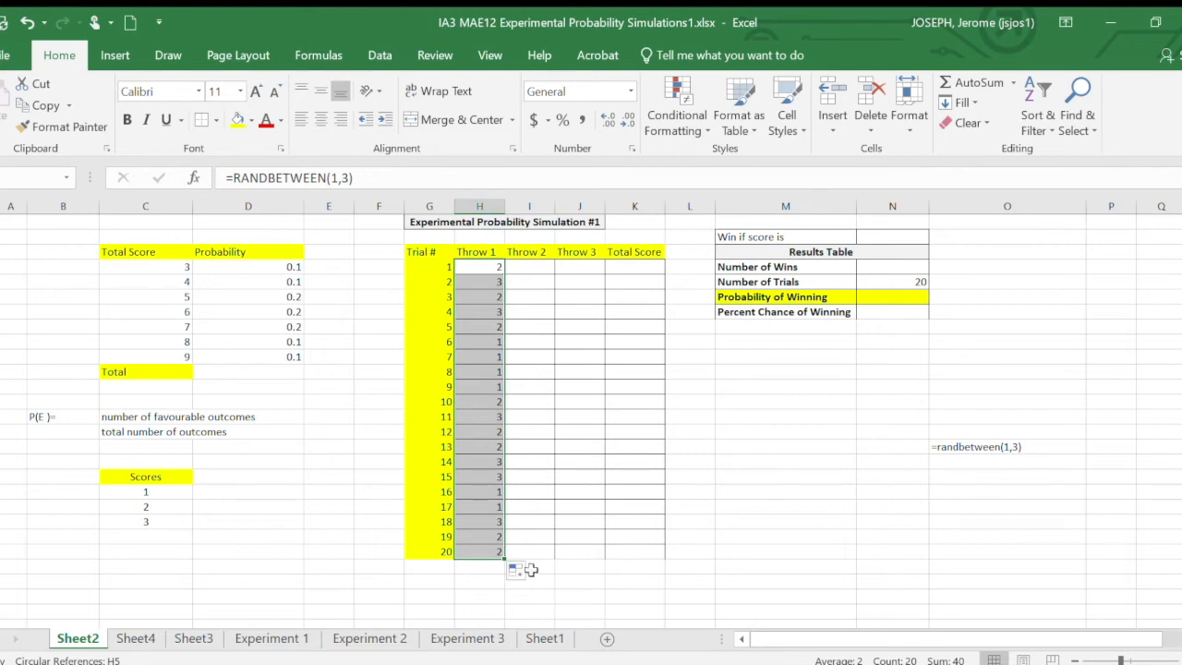
pyautogui.moveTo(506, 559); pyautogui.dragTo(587, 571)
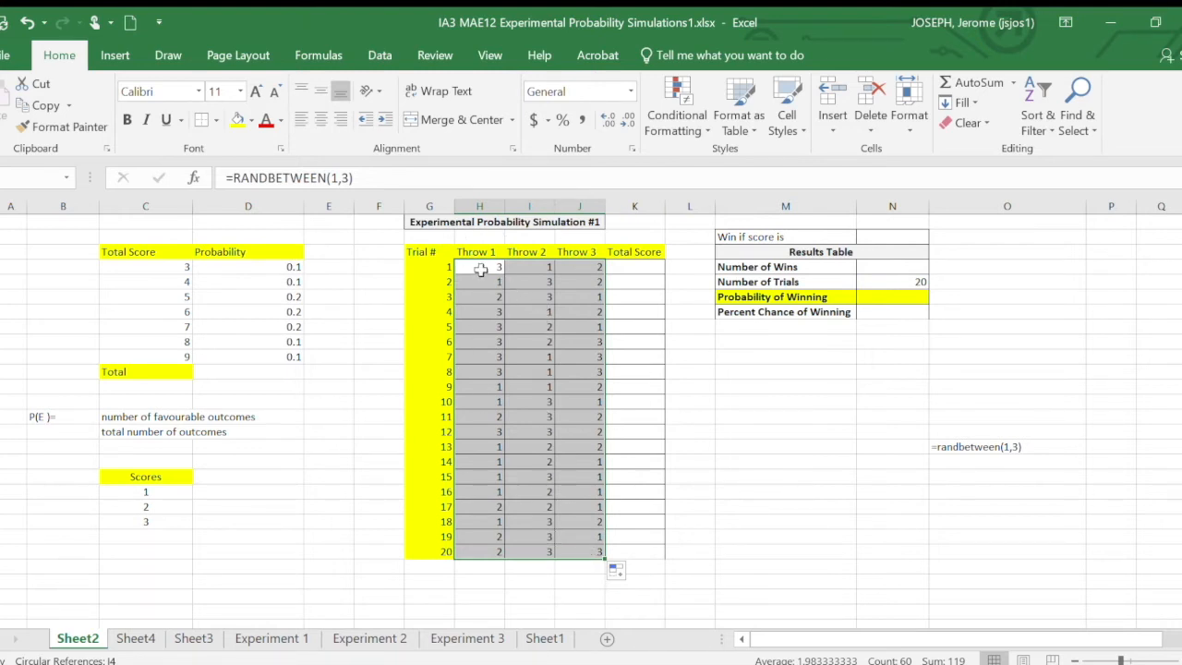
# - Copy the simulated throws of all 20 trials and paste them over themselves as fixed values
pyautogui.hotkey('ctrl', 'c')
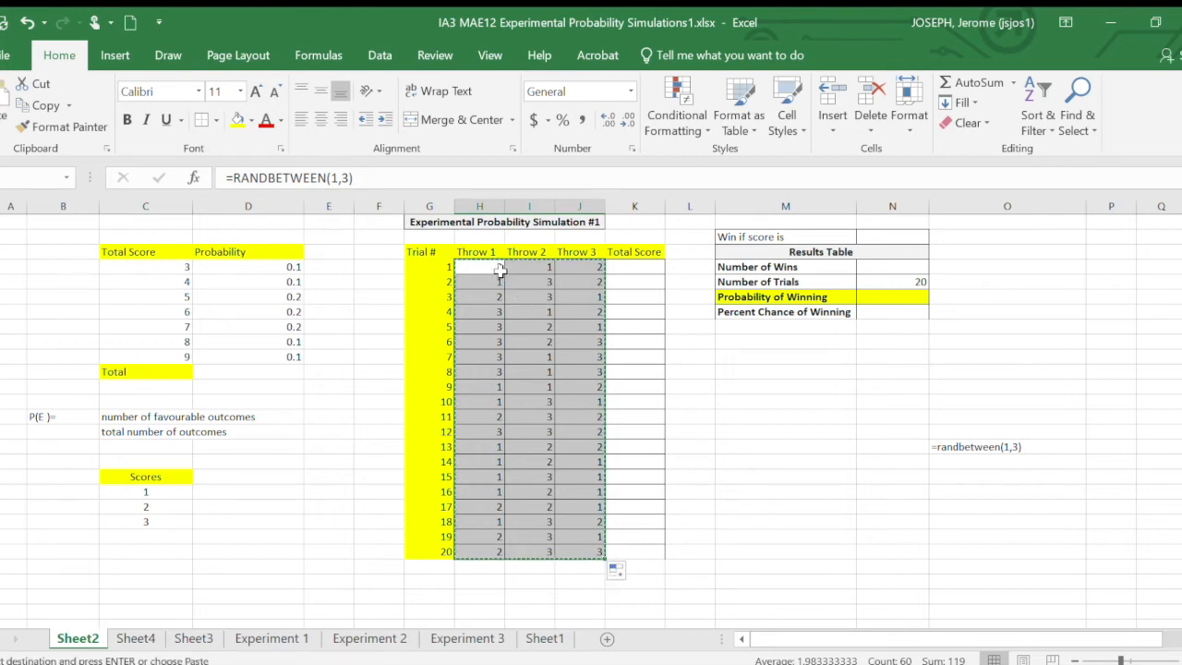
pyautogui.click(476, 266)
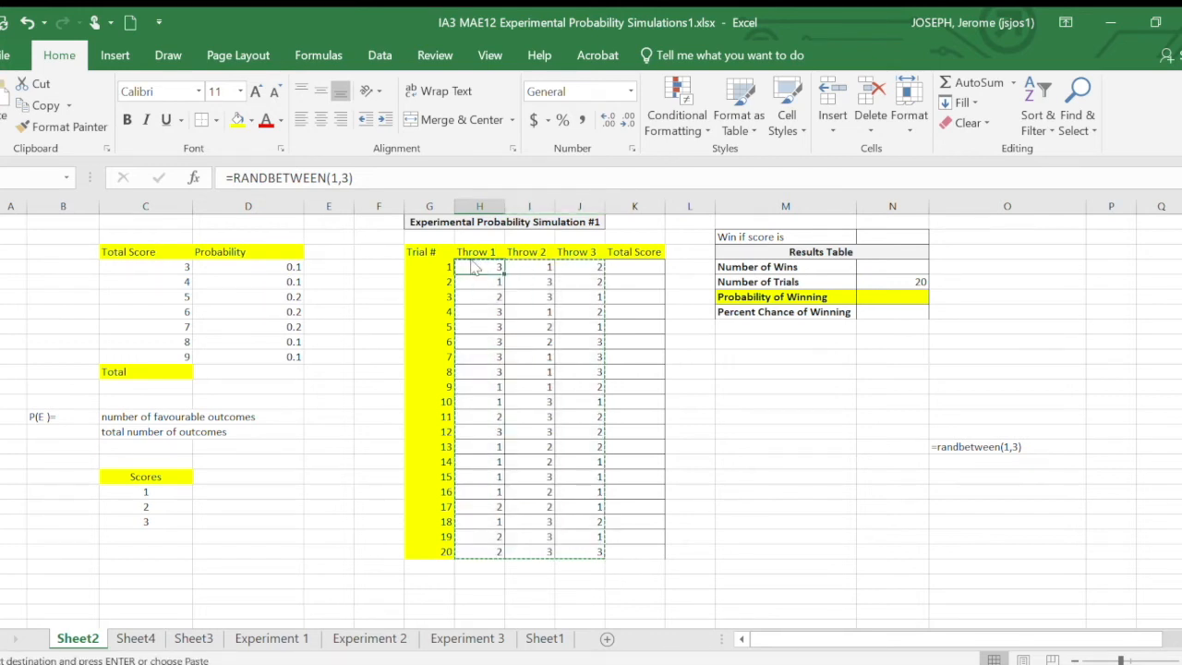
pyautogui.hotkey('ctrl', 'v')
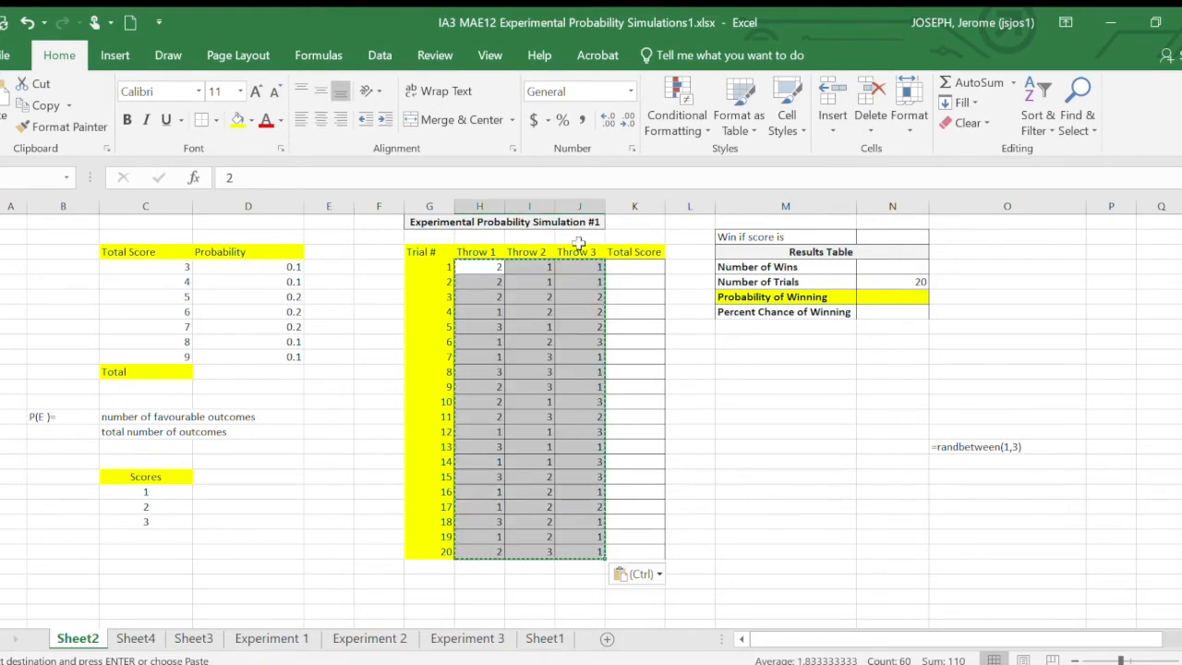
# - Sum trial 1's three throws in the Total Score column with =SUM(H4:J4) and fill the formula down to trial 20
pyautogui.click(633, 268)
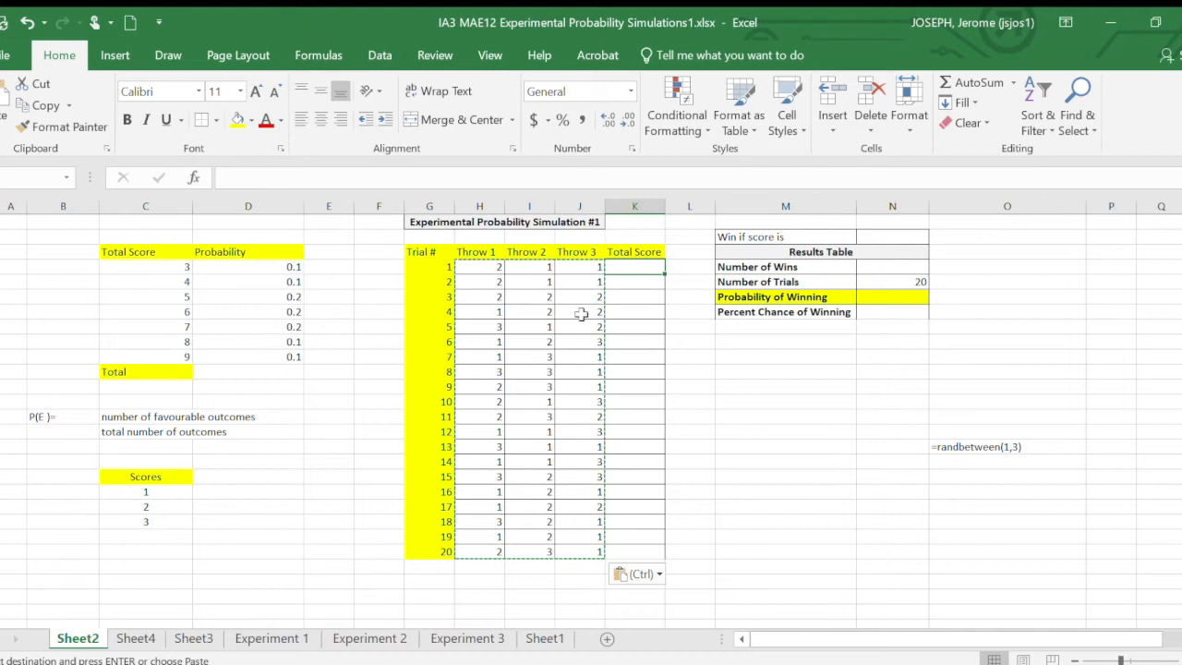
pyautogui.write('=sum(')
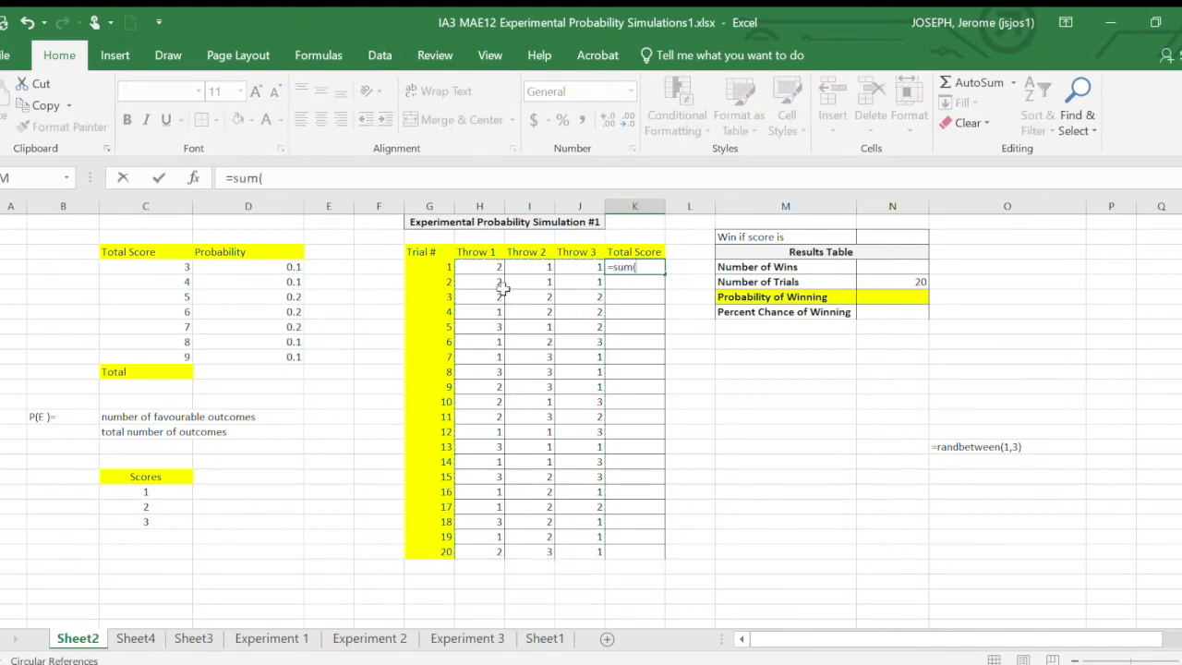
pyautogui.moveTo(468, 266); pyautogui.dragTo(586, 267)
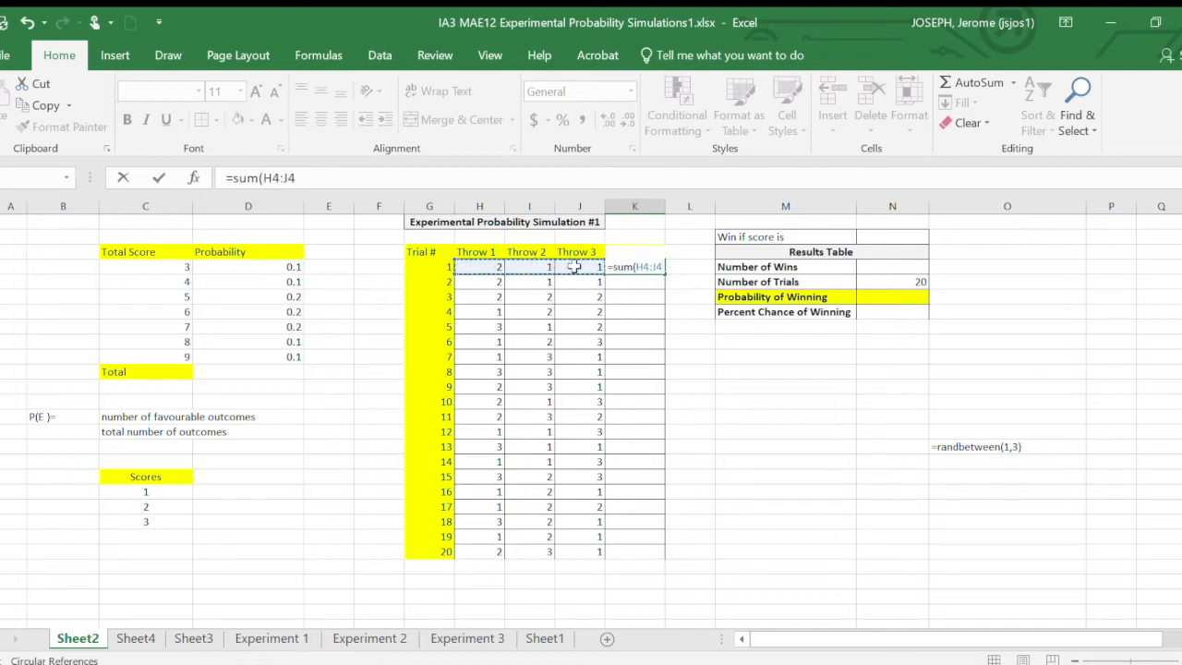
pyautogui.press('Return')
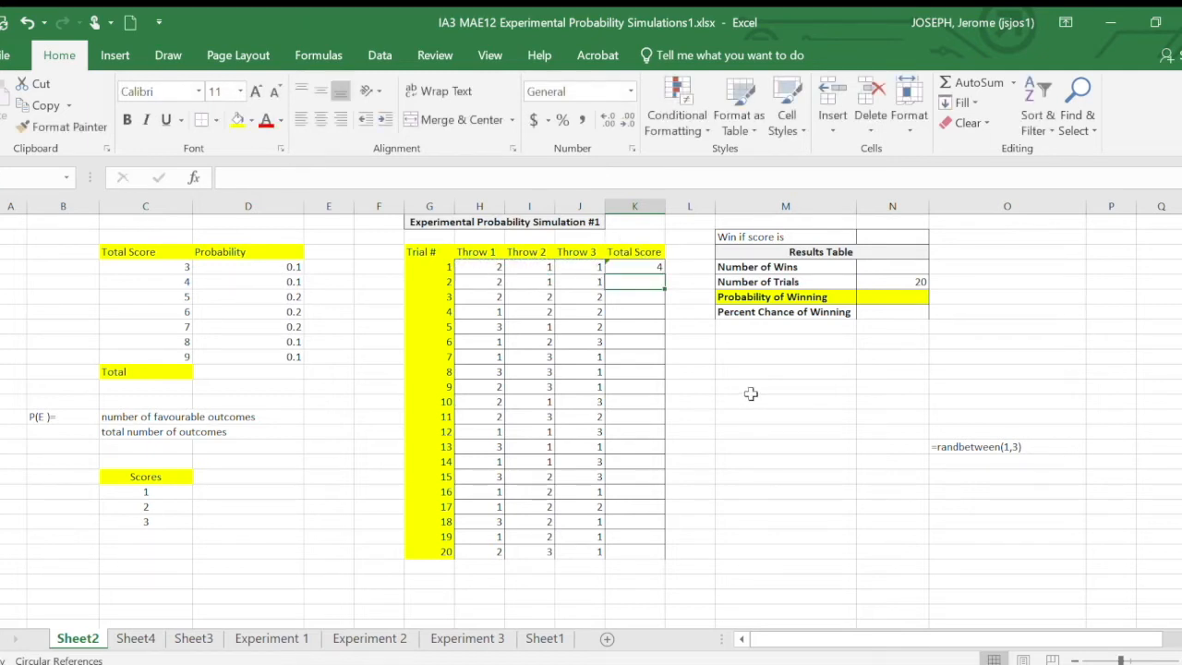
pyautogui.click(636, 265)
pyautogui.moveTo(666, 272); pyautogui.dragTo(662, 560)
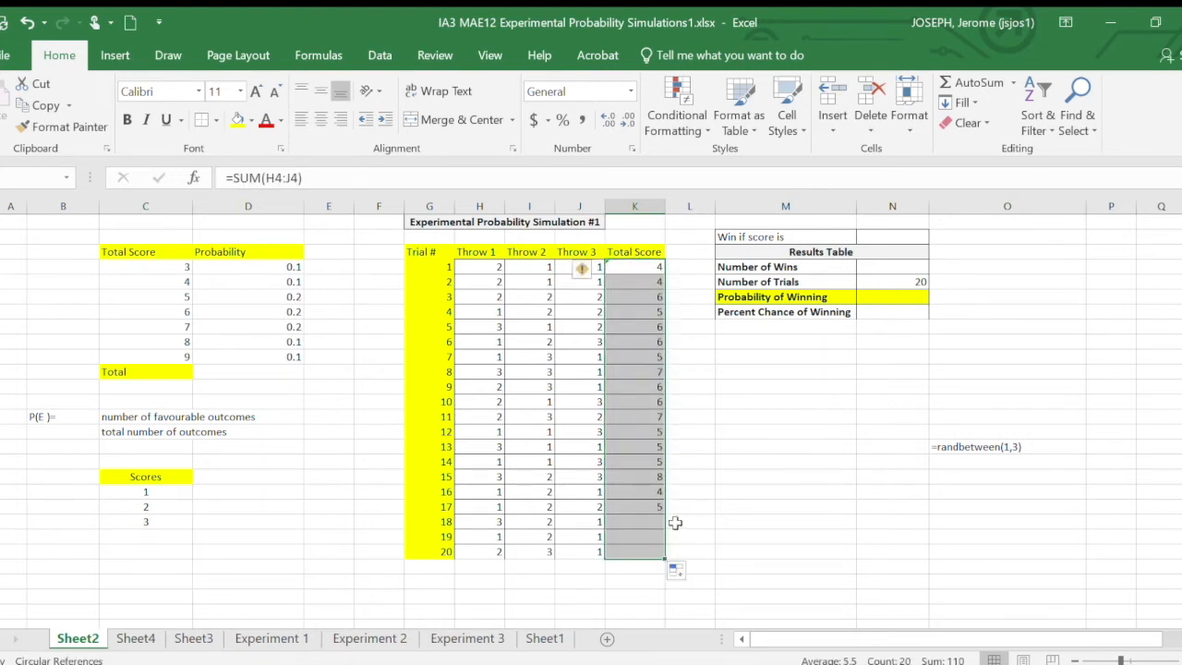
pyautogui.click(773, 490)
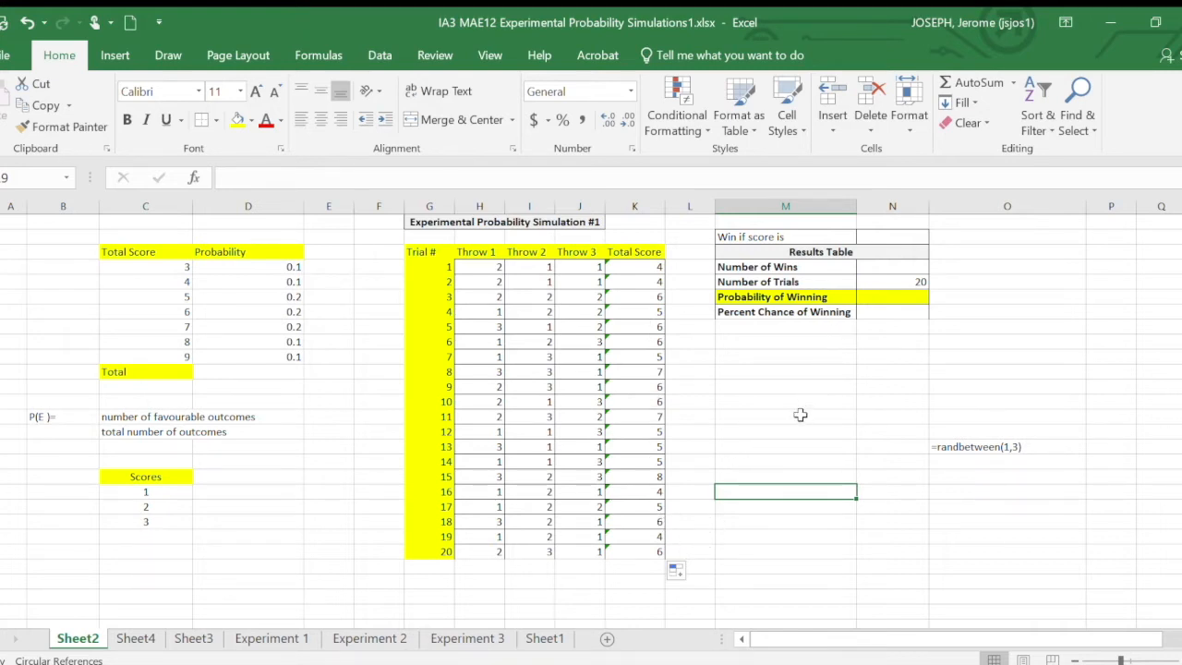
pyautogui.click(744, 401)
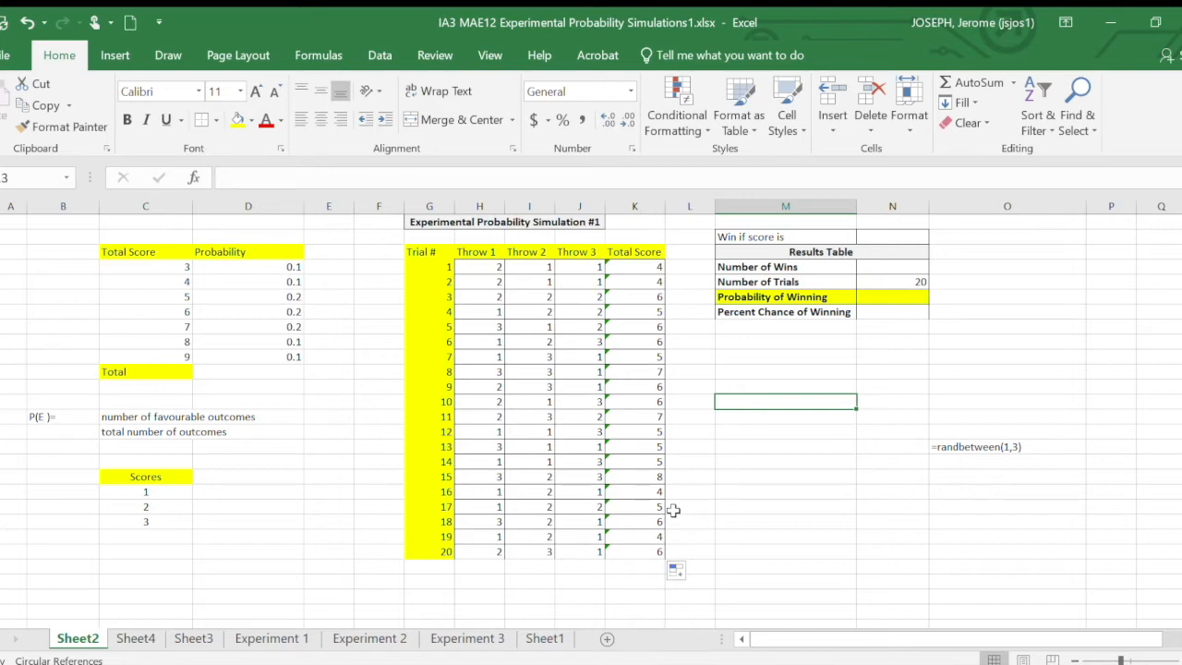
# - Set the winning score beside "Win if score is" to 4
pyautogui.click(878, 236)
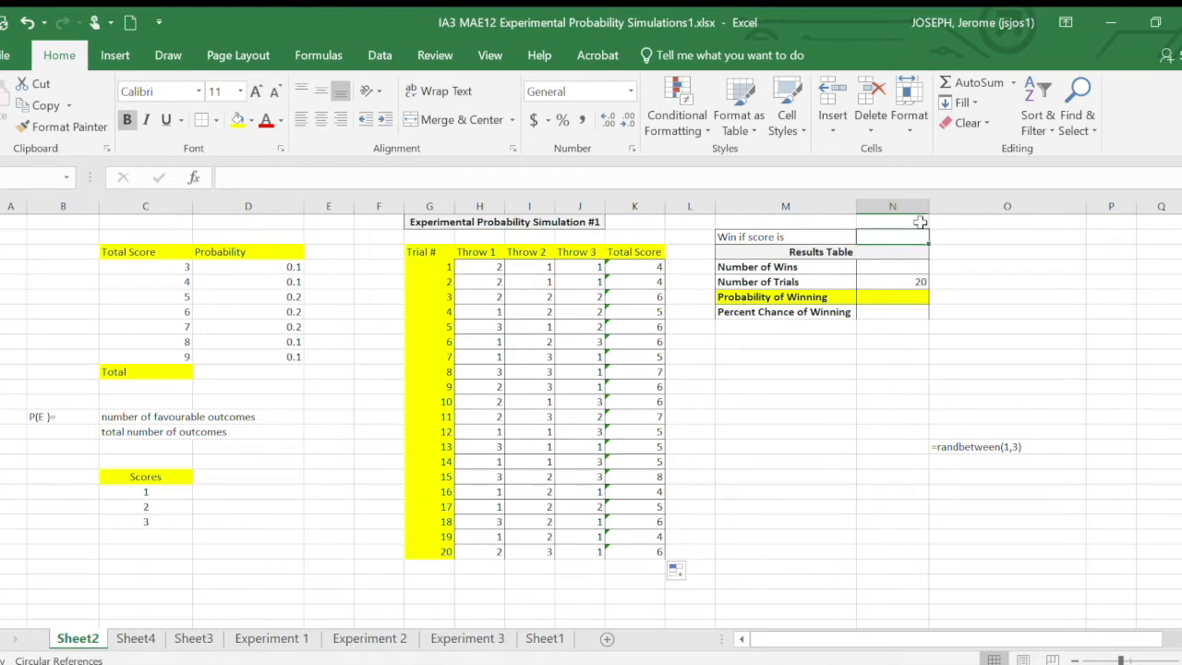
pyautogui.write('4')
pyautogui.click(953, 297)
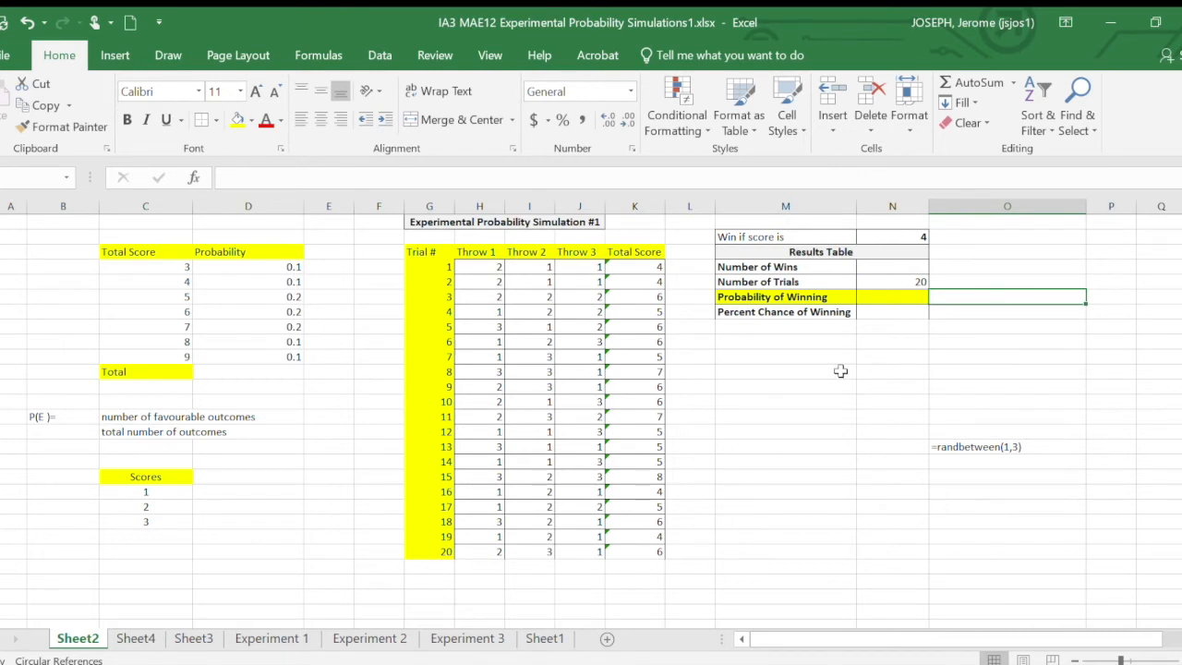
# - Count the trials with a total score of 4 in the Number of Wins cell with =COUNTIFS(K4:K23,4)
pyautogui.click(913, 269)
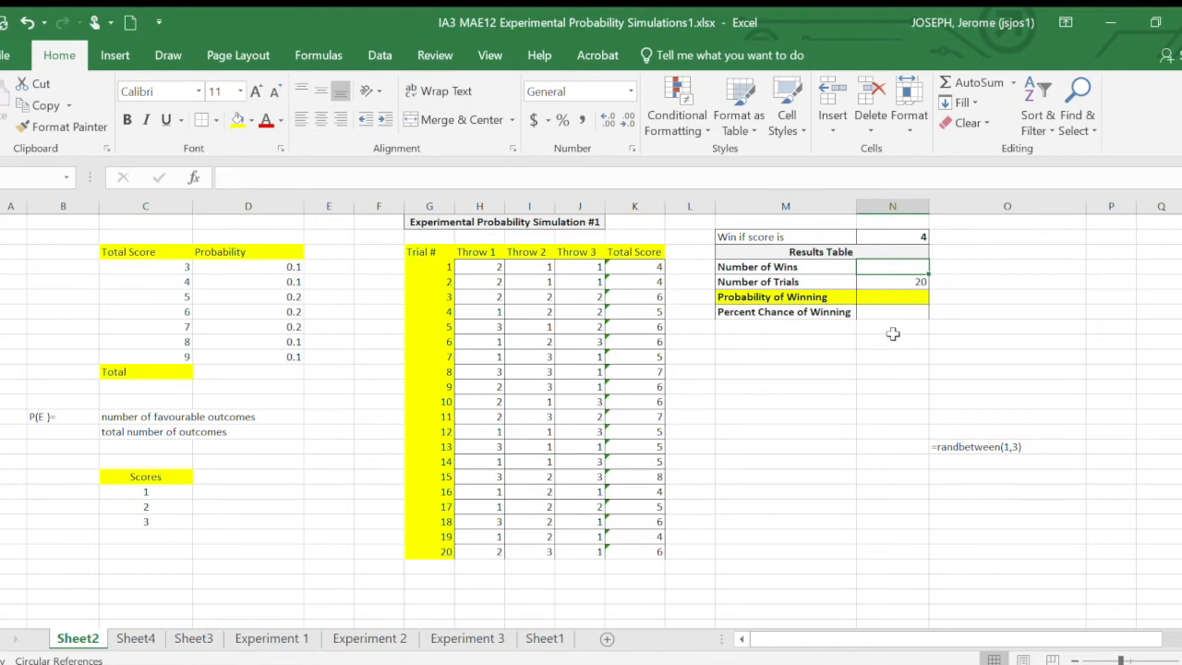
pyautogui.click(649, 282)
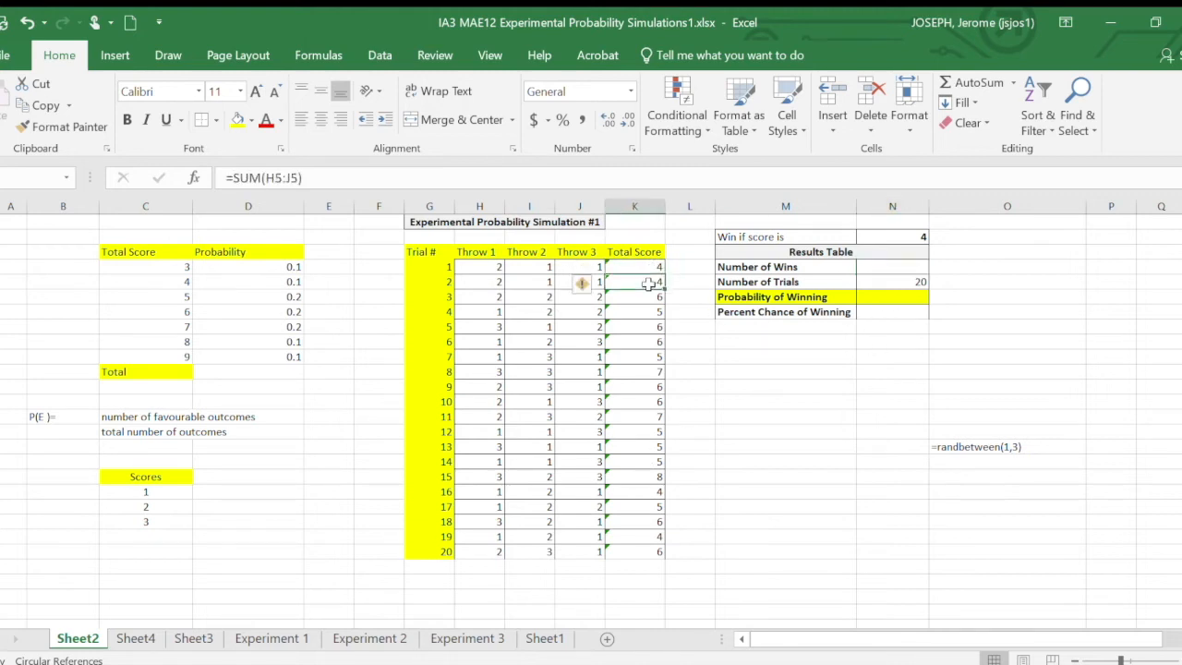
pyautogui.click(878, 267)
pyautogui.doubleClick(878, 267)
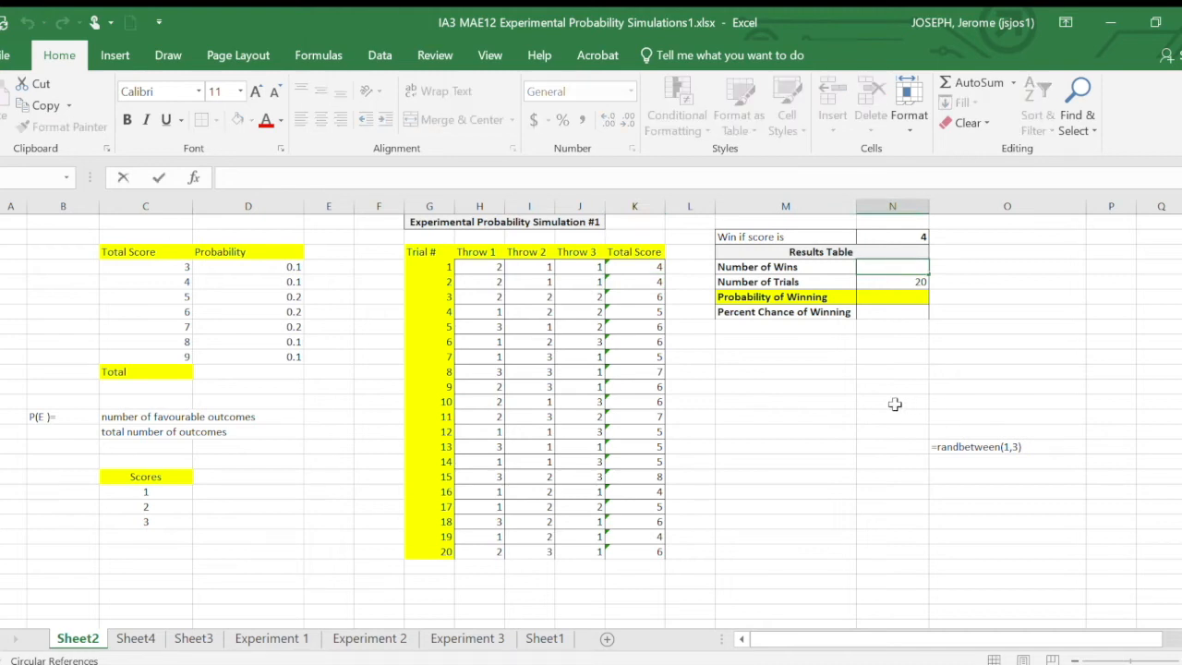
pyautogui.write('=countifs(')
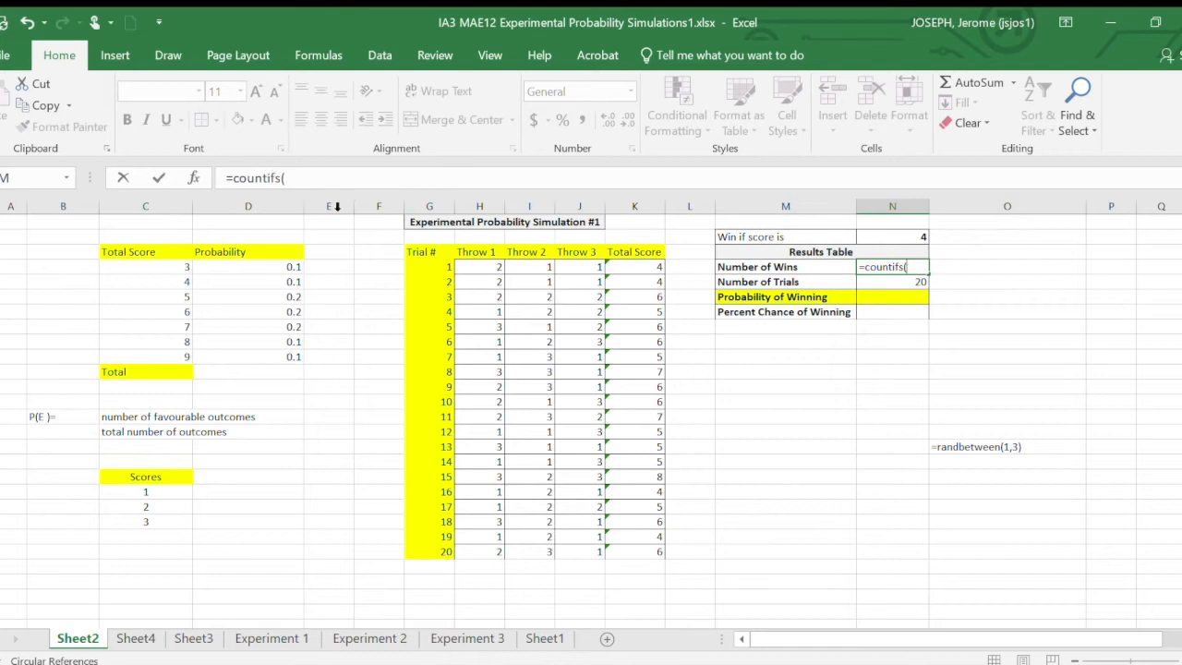
pyautogui.moveTo(635, 267); pyautogui.dragTo(634, 553)
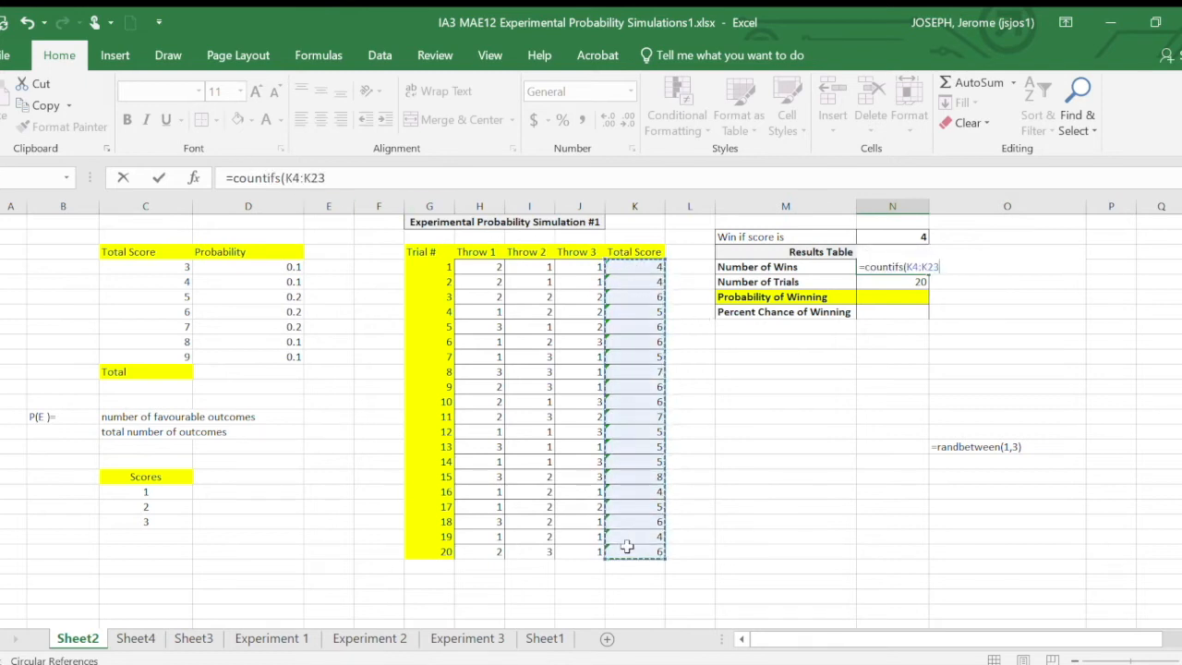
pyautogui.write(',4')
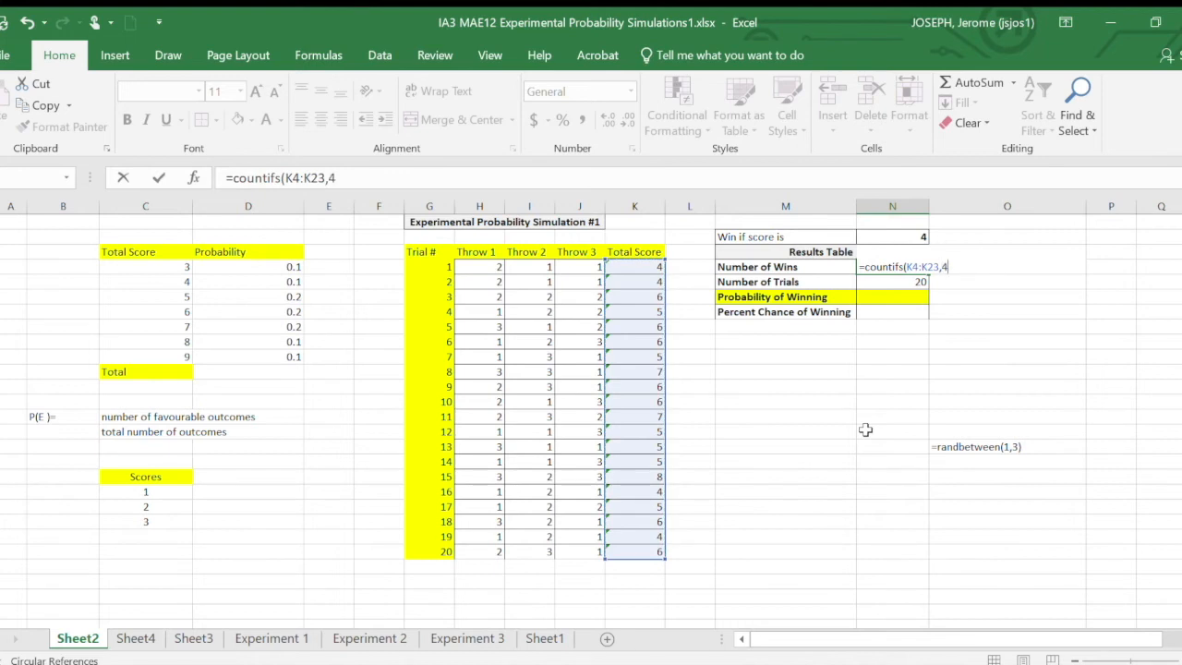
pyautogui.press('Return')
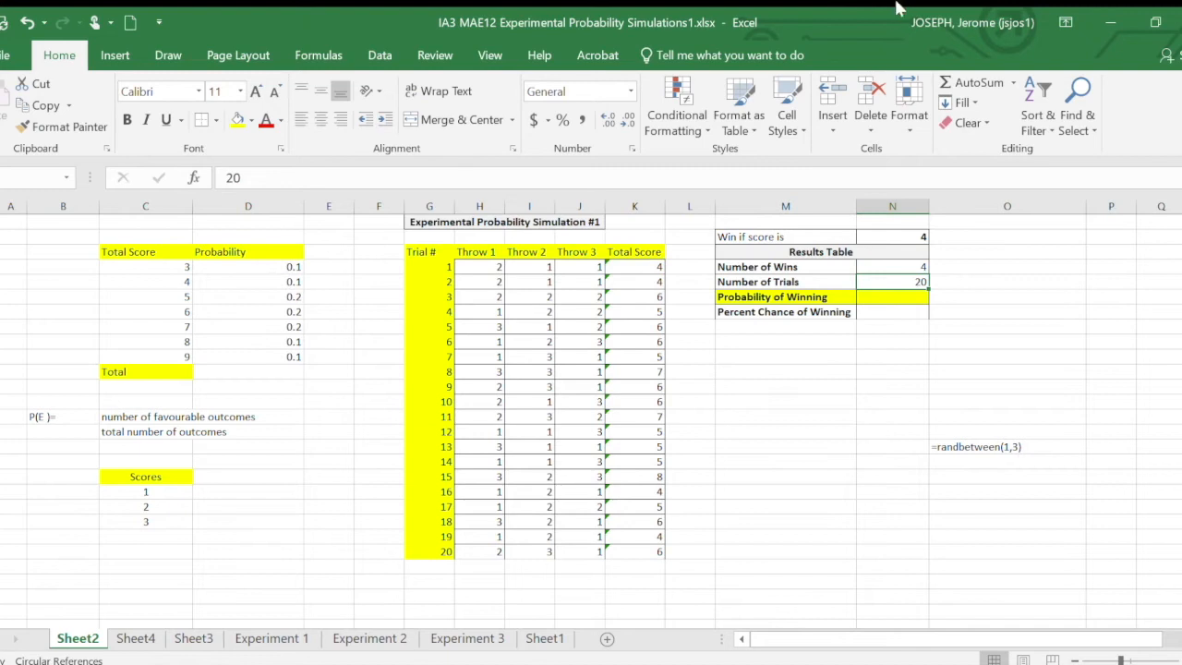
# - Check the Number of Wins formula against the trials whose total score is 4, and review the Number of Trials
pyautogui.click(910, 267)
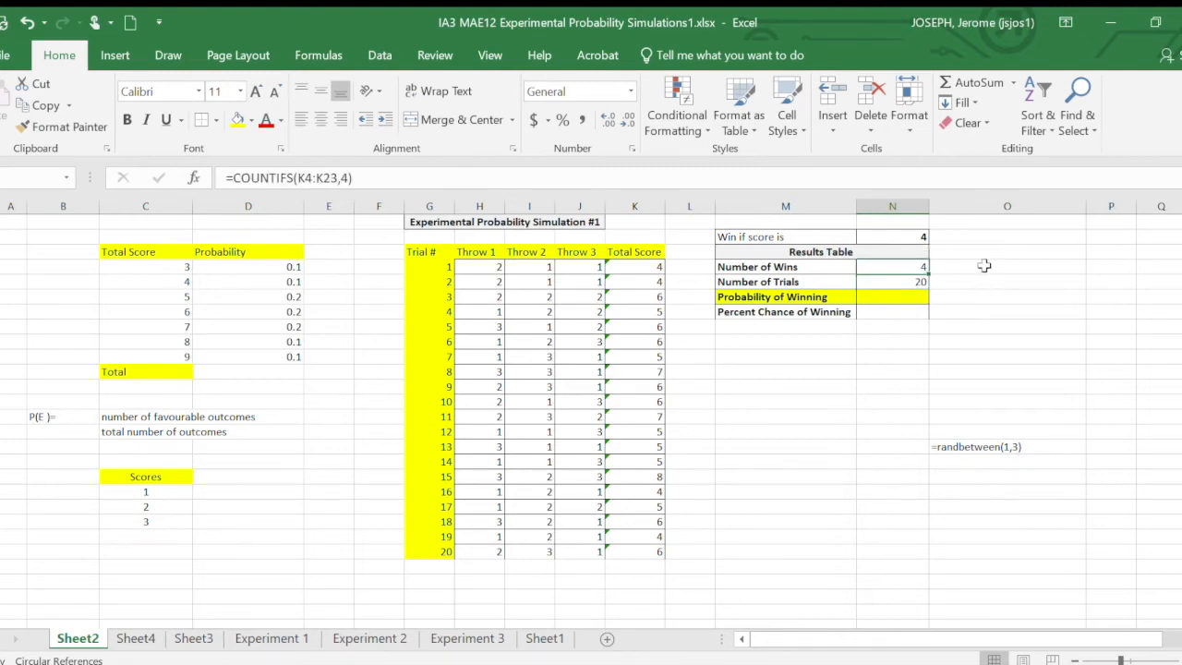
pyautogui.click(656, 267)
pyautogui.click(656, 283)
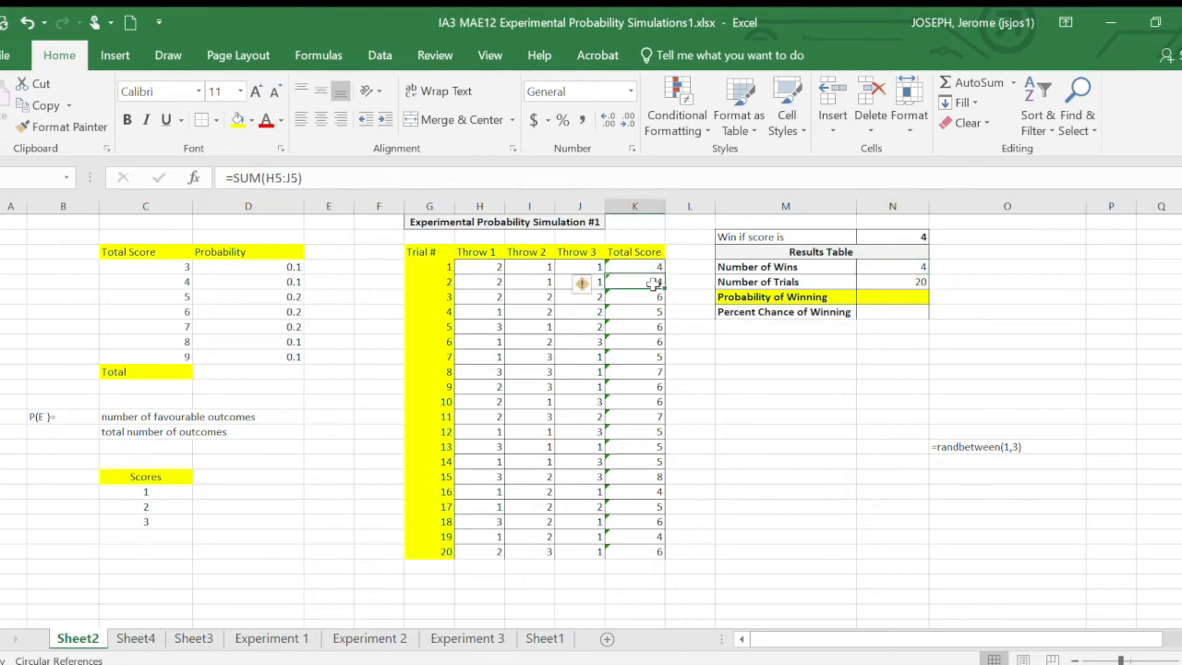
pyautogui.click(644, 492)
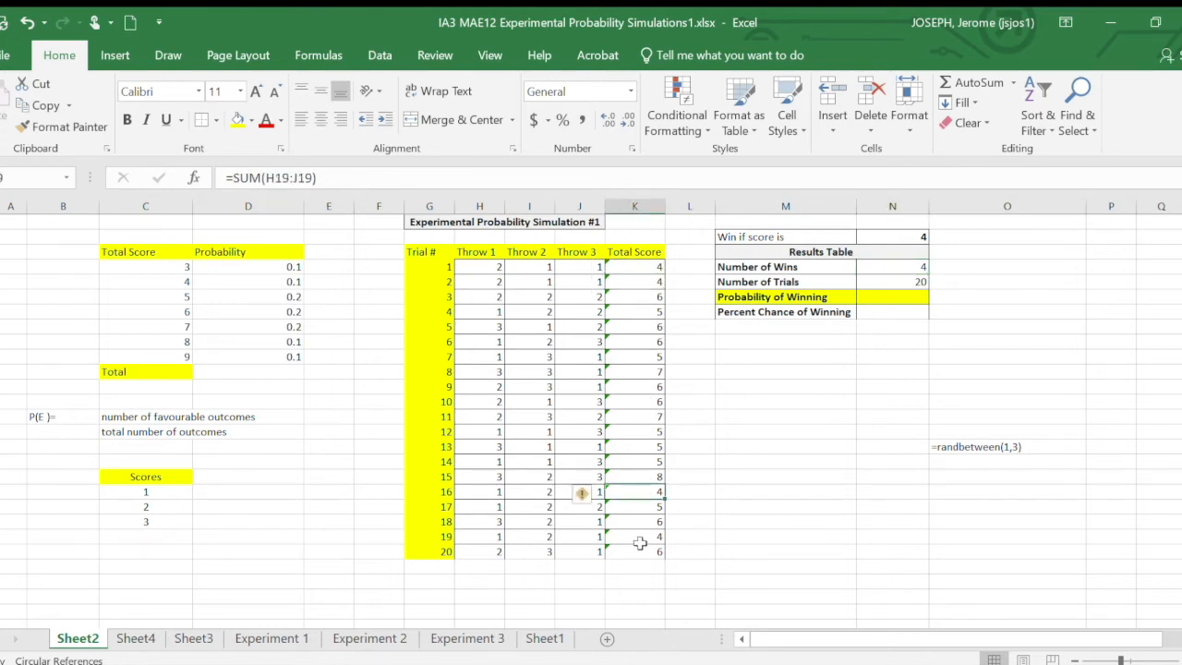
pyautogui.click(640, 536)
pyautogui.click(920, 268)
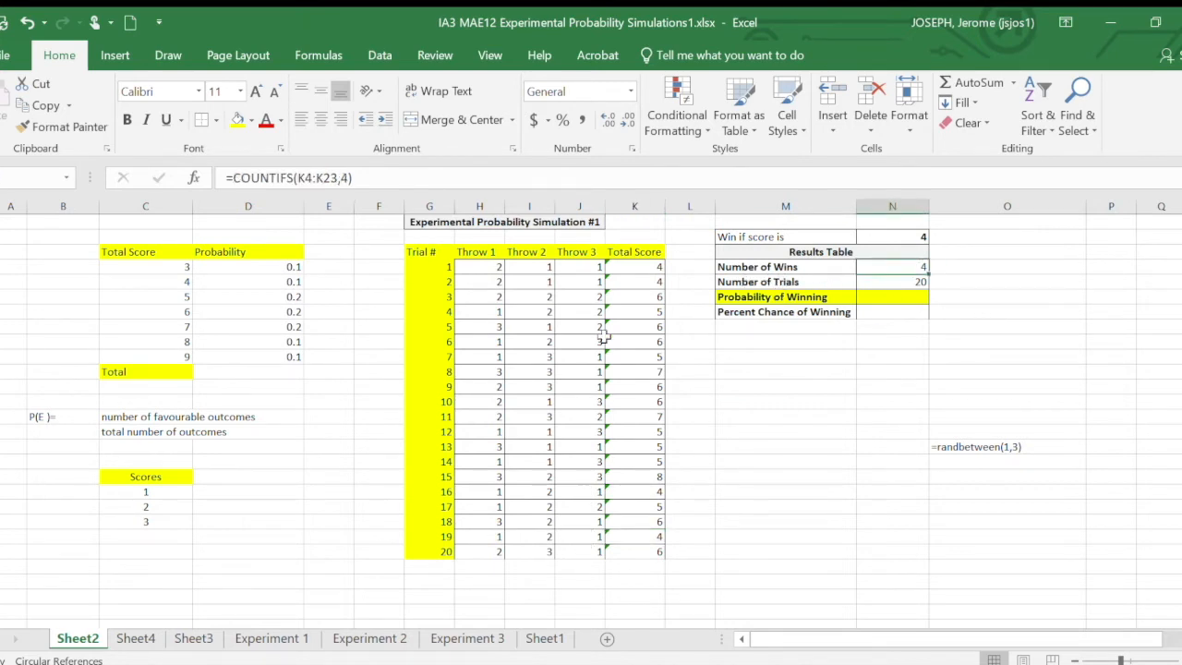
pyautogui.click(914, 281)
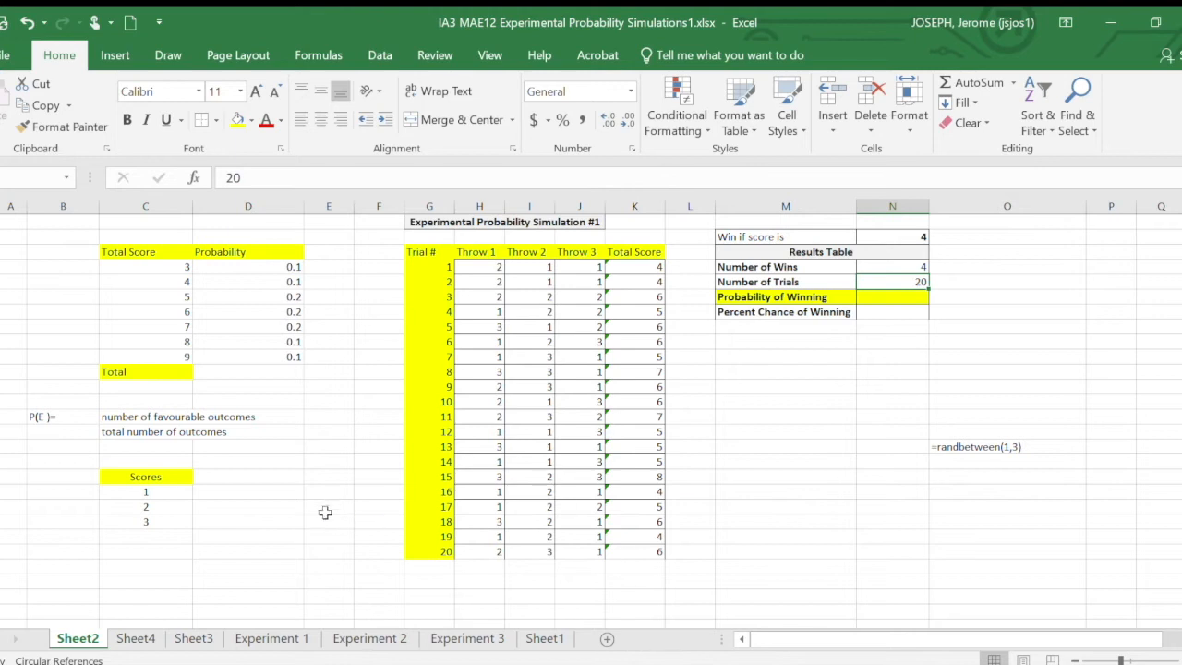
pyautogui.scroll(-4, 572, 475)
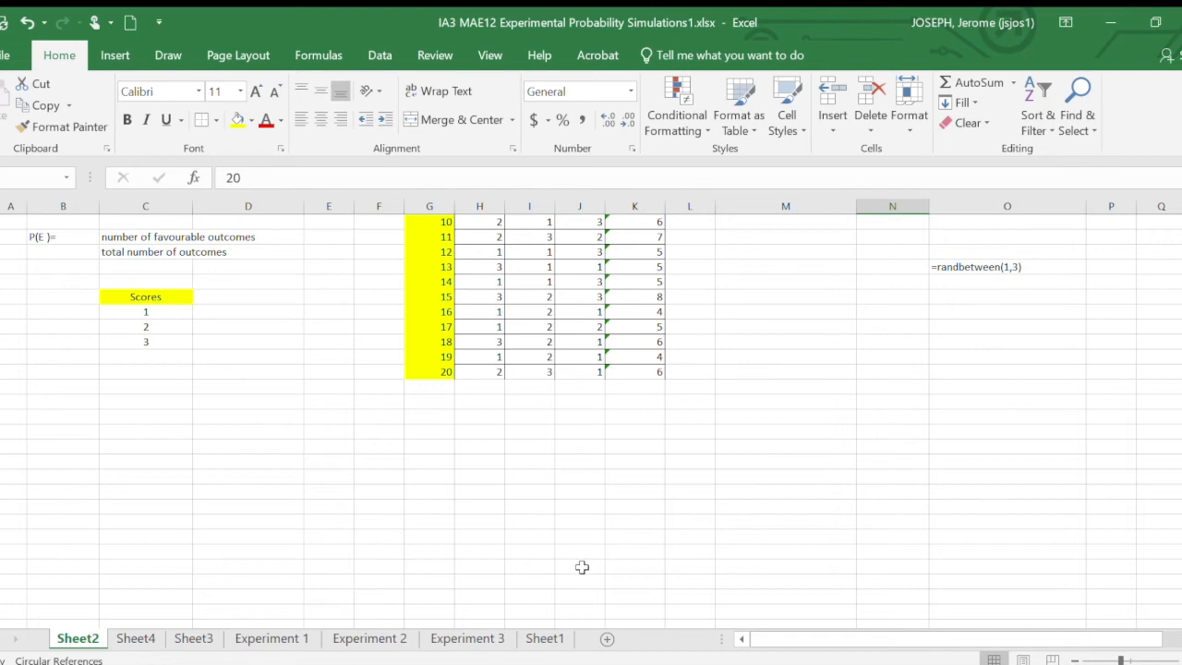
pyautogui.scroll(4, 574, 567)
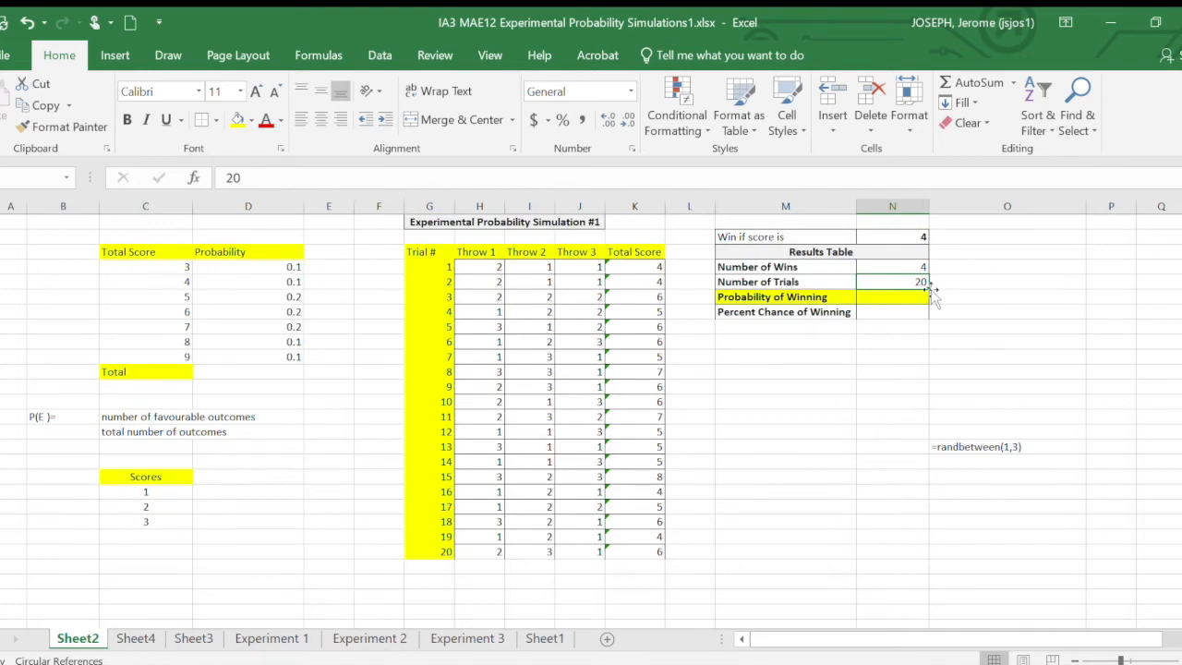
# - Calculate the Probability of Winning by dividing the number of wins by the number of trials with =N4/N5
pyautogui.click(916, 266)
pyautogui.click(903, 282)
pyautogui.click(887, 299)
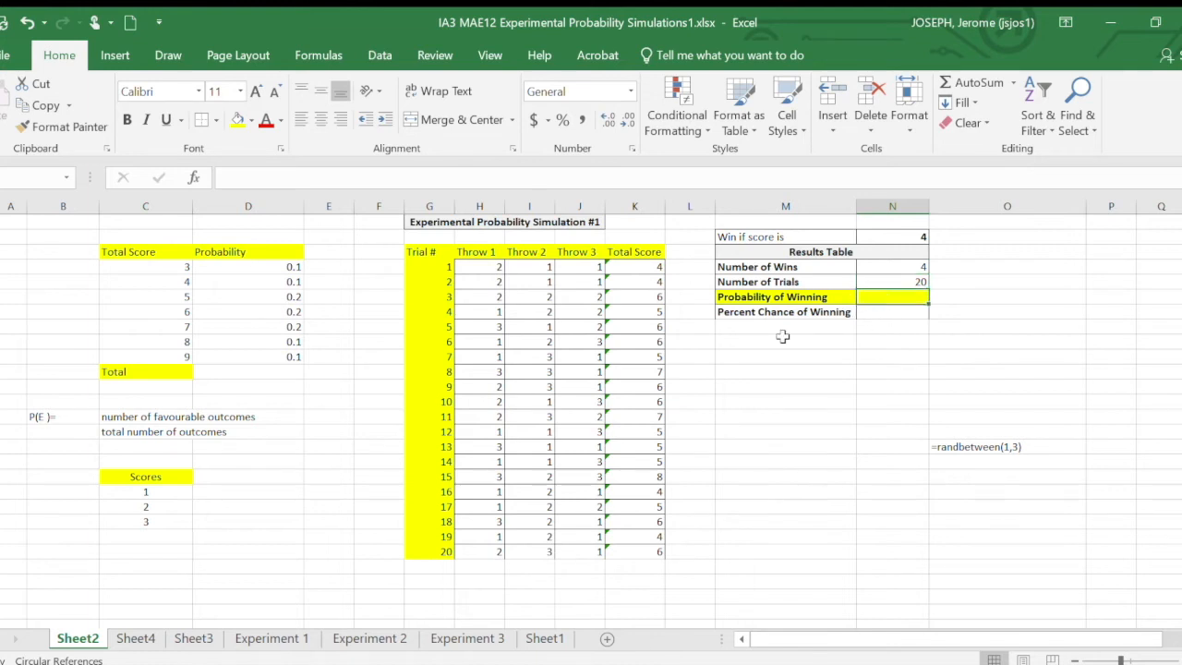
pyautogui.write('=')
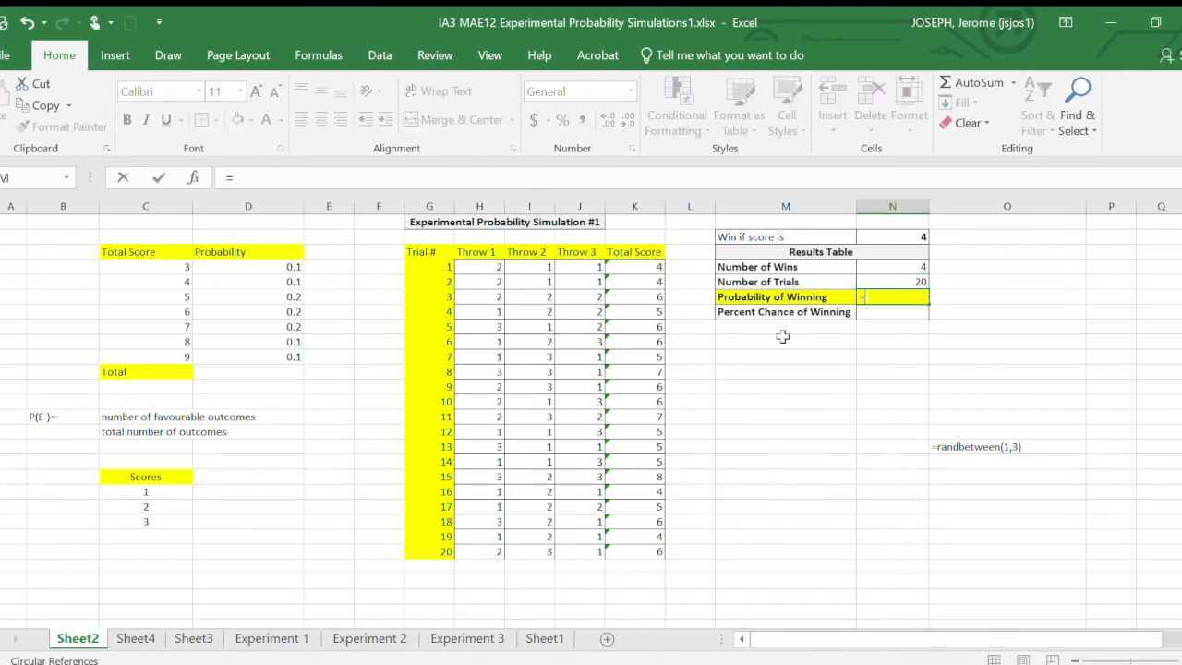
pyautogui.click(901, 267)
pyautogui.write('/')
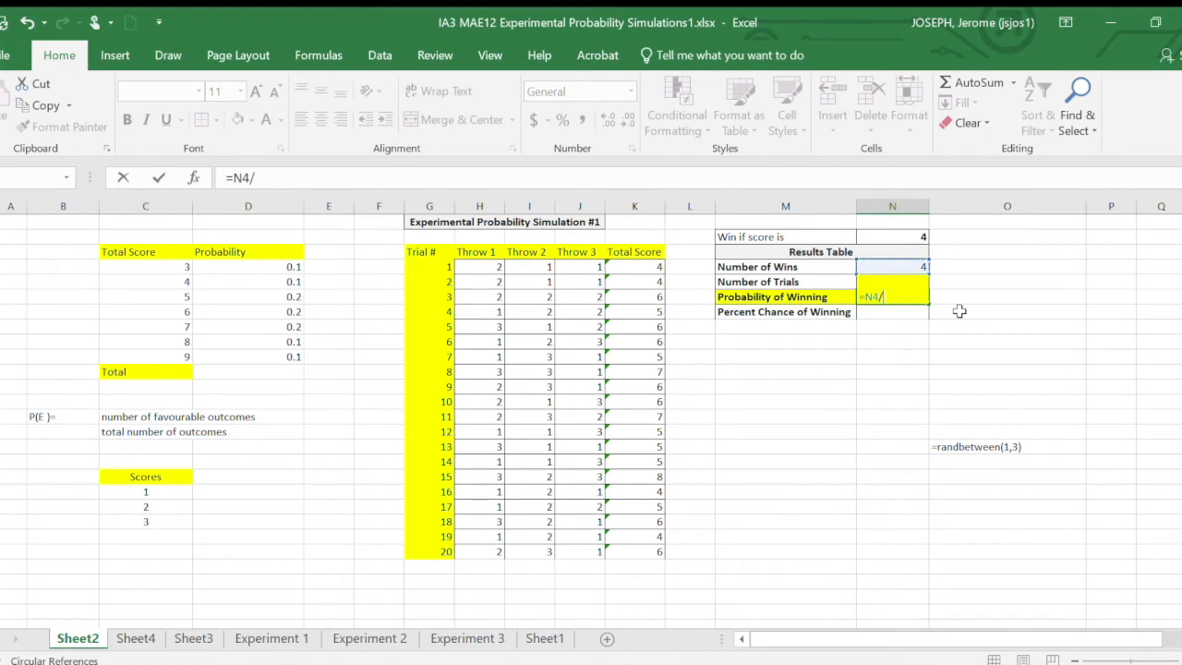
pyautogui.write('N5')
pyautogui.press('Return')
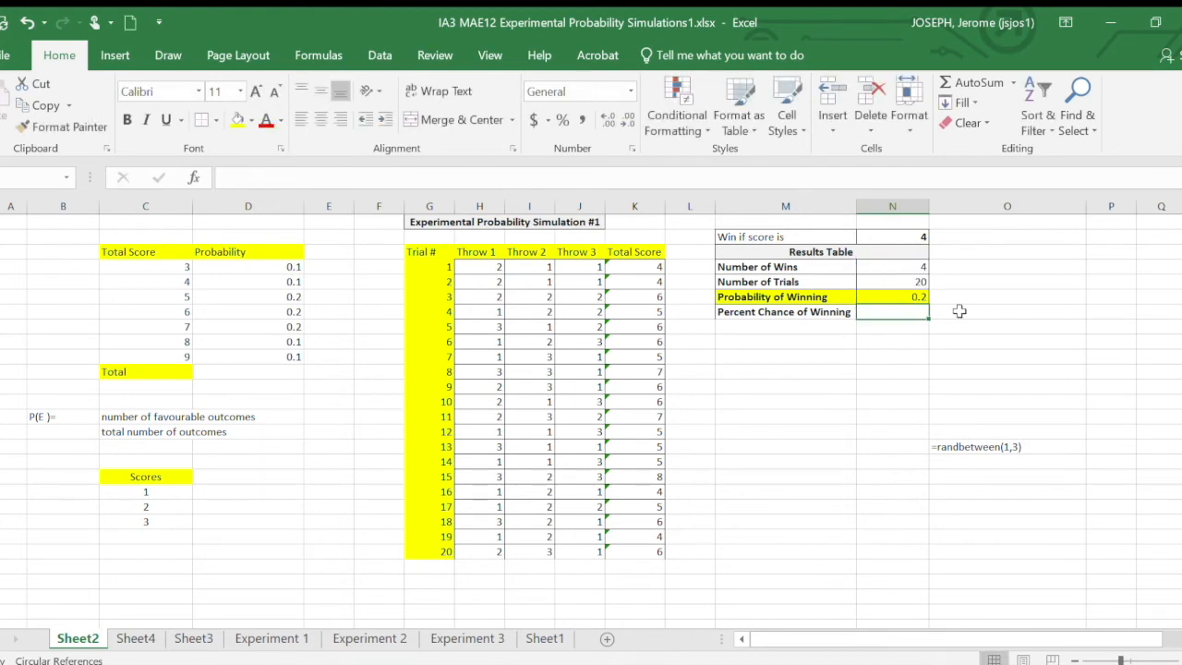
pyautogui.click(908, 293)
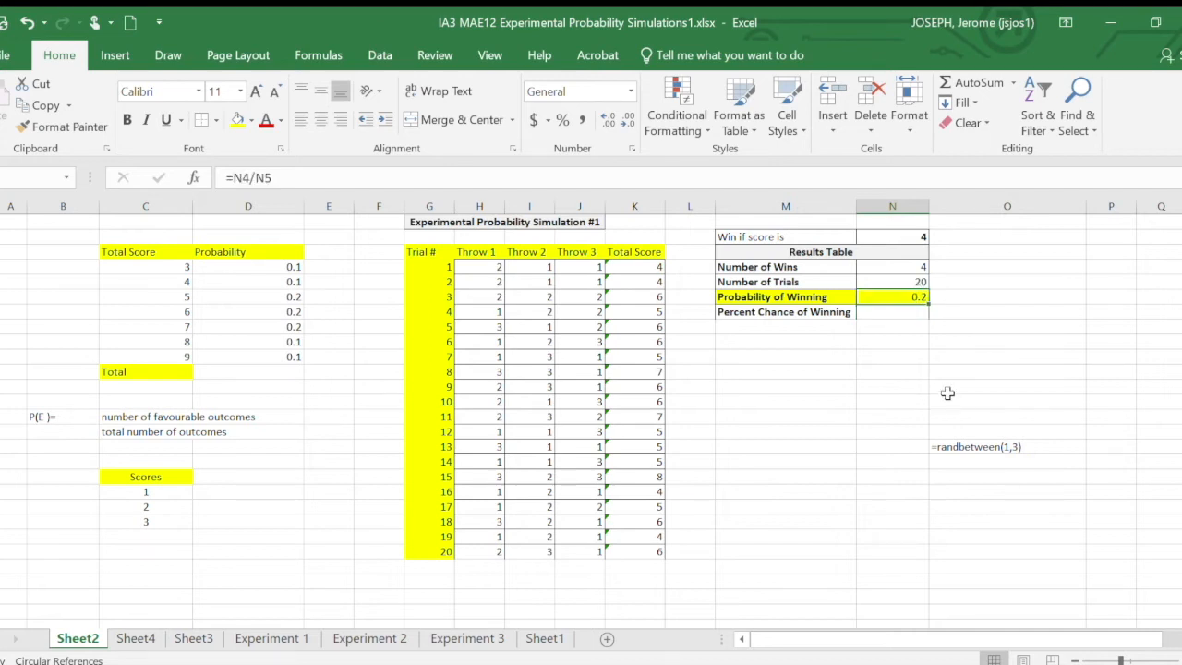
# - Calculate the Percent Chance of Winning from the probability with =N6*100
pyautogui.click(903, 314)
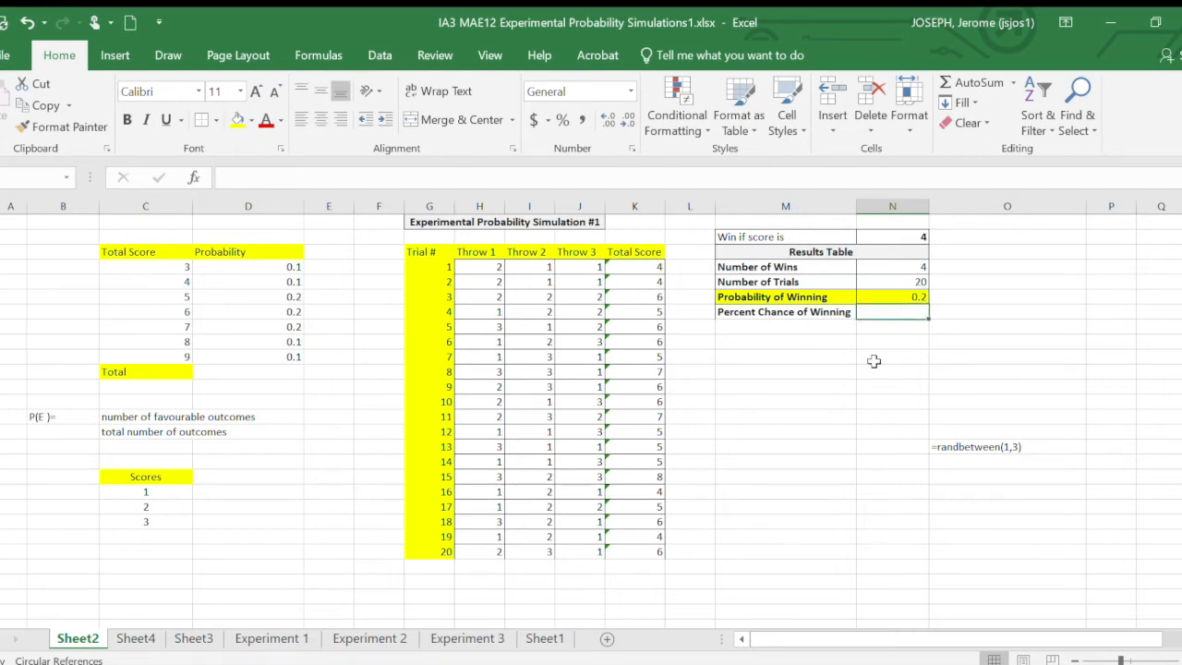
pyautogui.write('=')
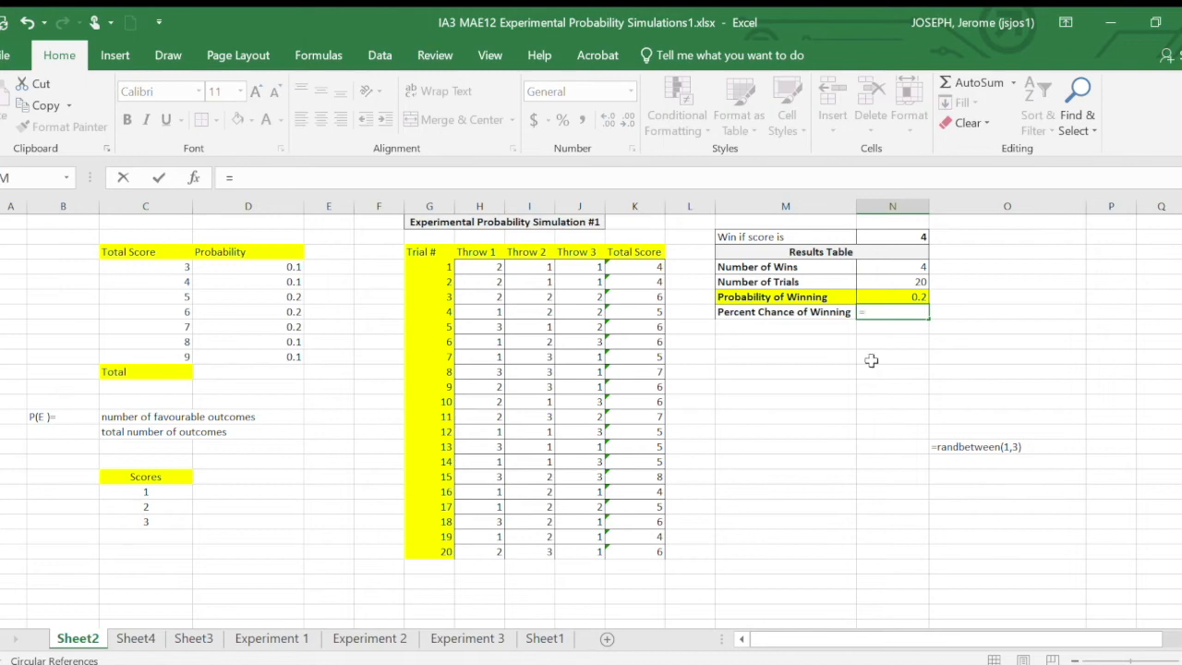
pyautogui.click(900, 297)
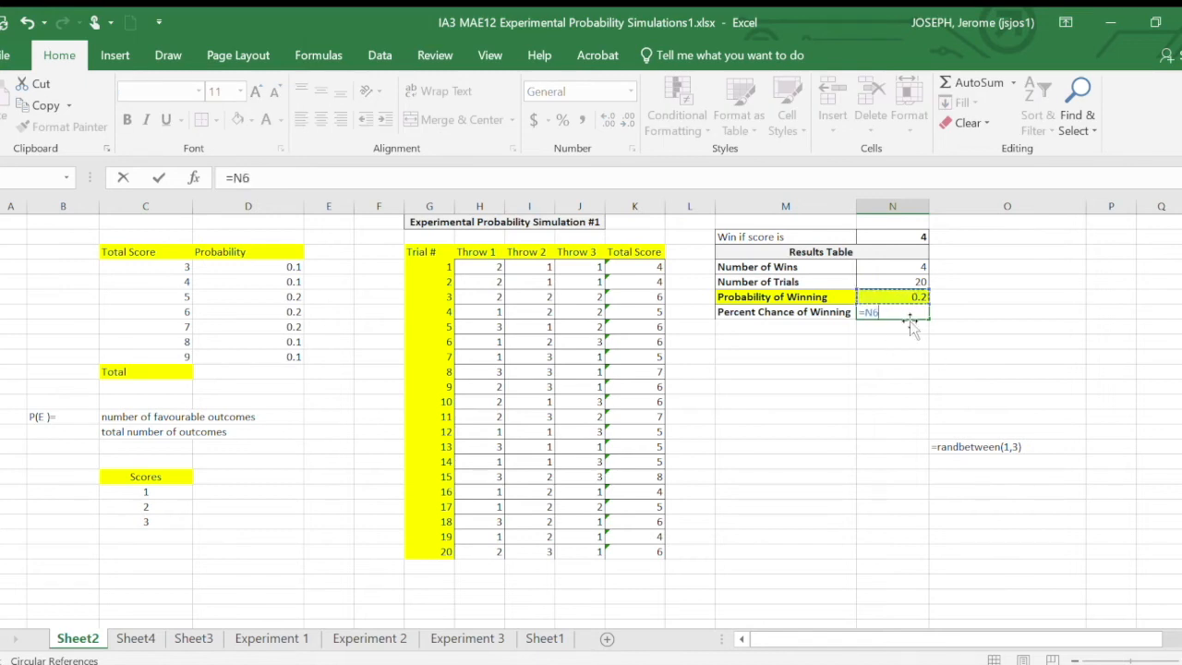
pyautogui.write('*')
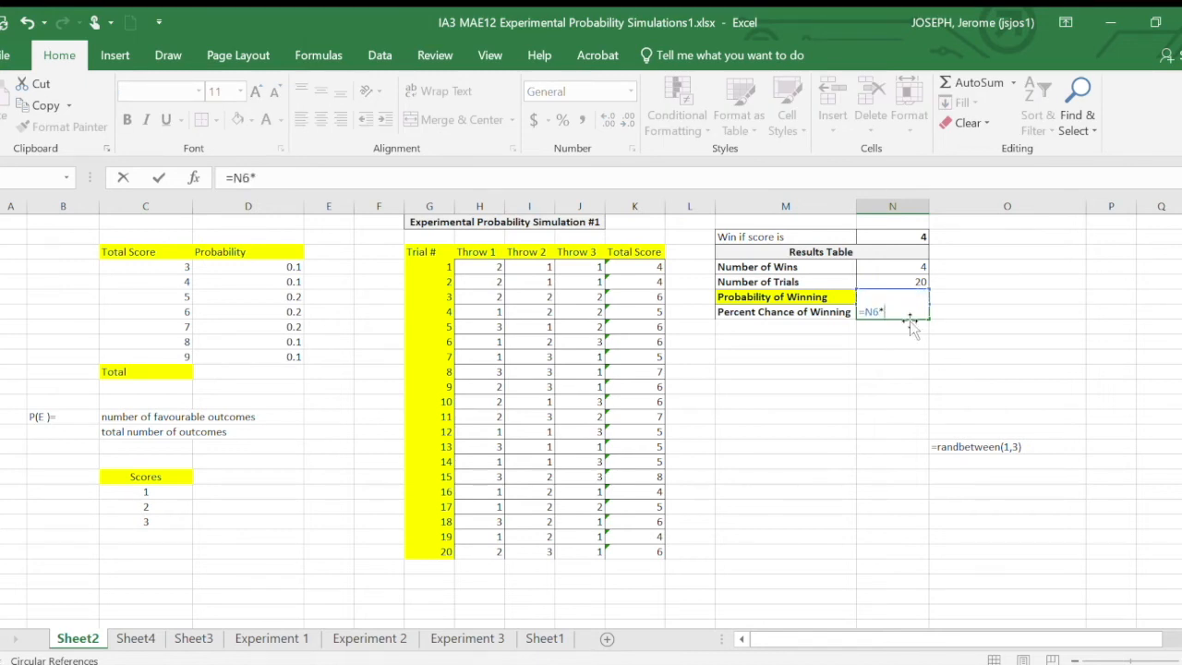
pyautogui.write('100')
pyautogui.press('Return')
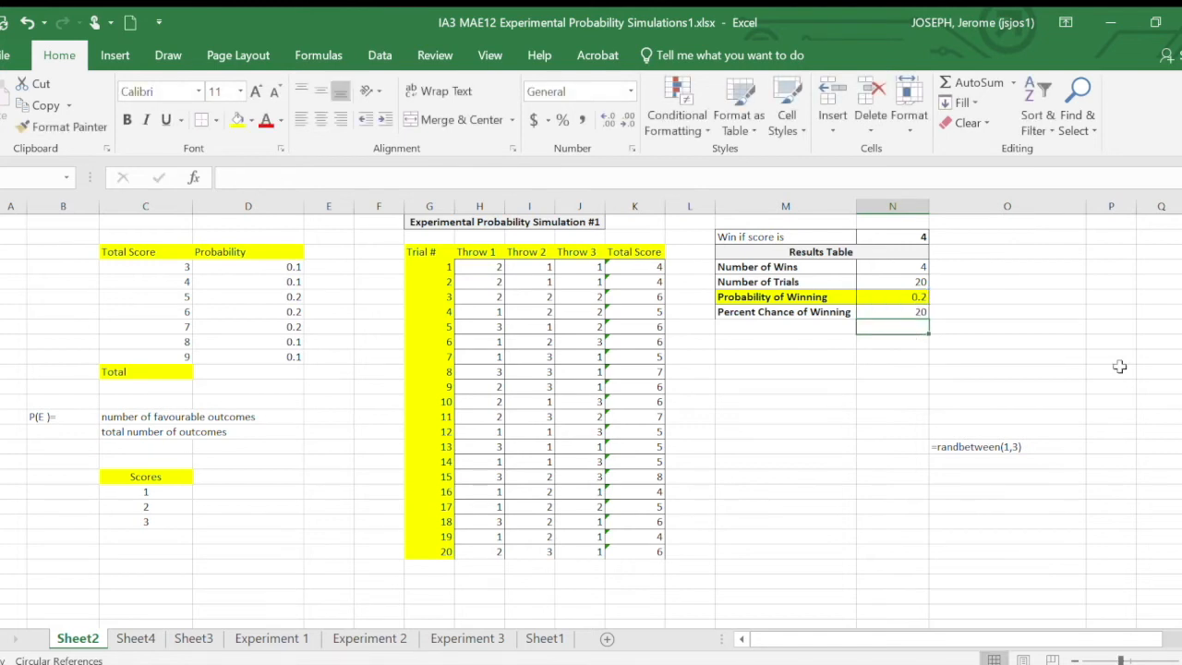
pyautogui.click(1001, 384)
pyautogui.click(923, 315)
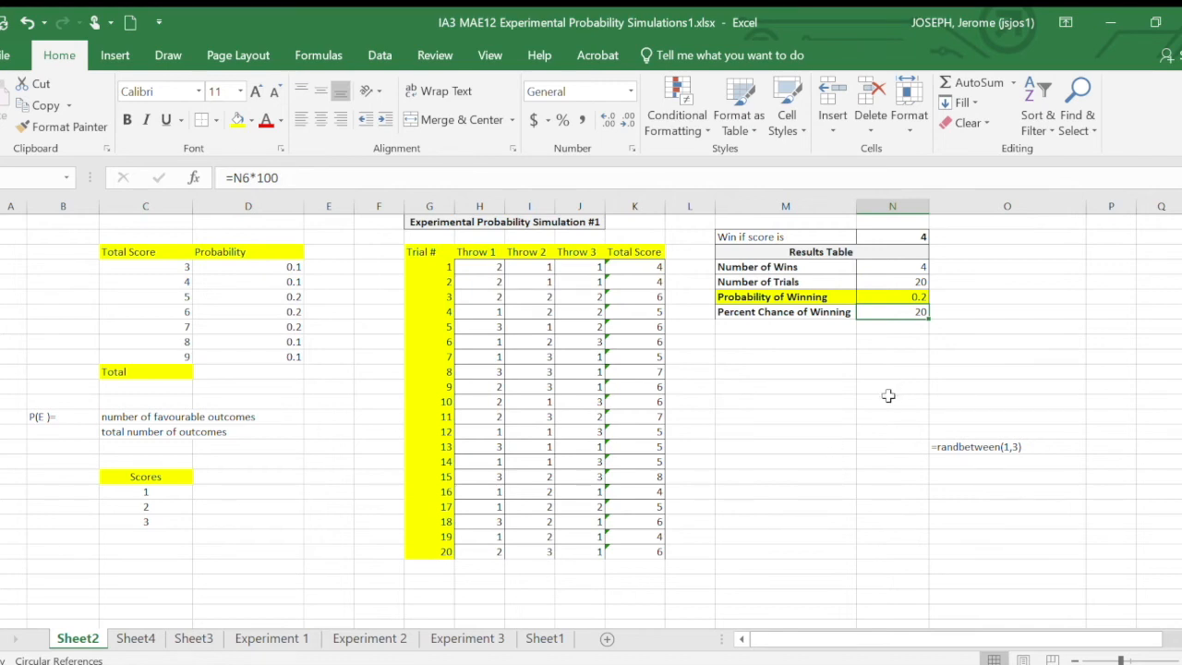
# - Set the winning score to "4 or 5" and extend the Number of Wins formula to =COUNTIFS(K4:K23,4)+COUNTIFS(K4:K23,5)
pyautogui.doubleClick(927, 237)
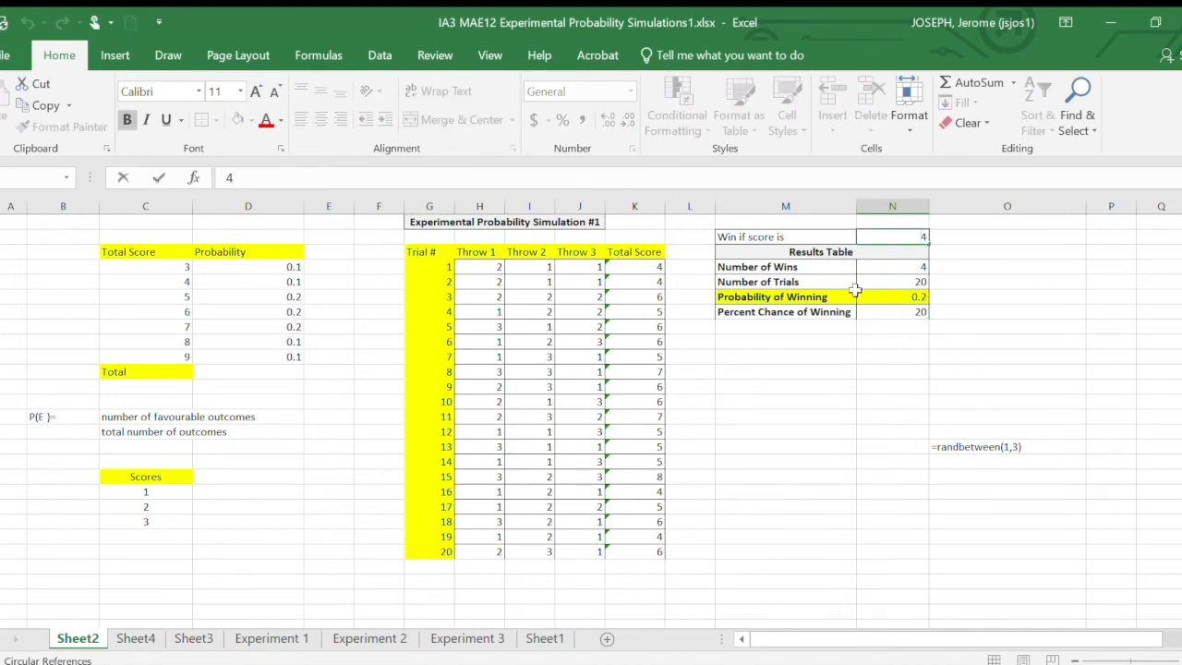
pyautogui.write('or 5')
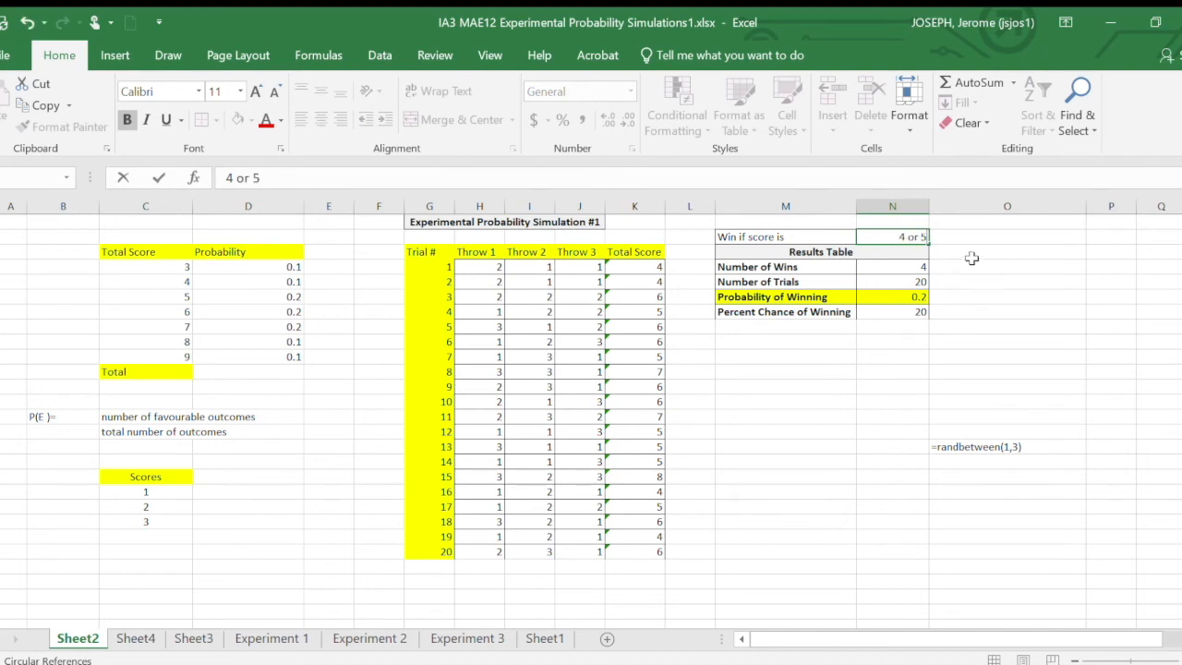
pyautogui.click(923, 271)
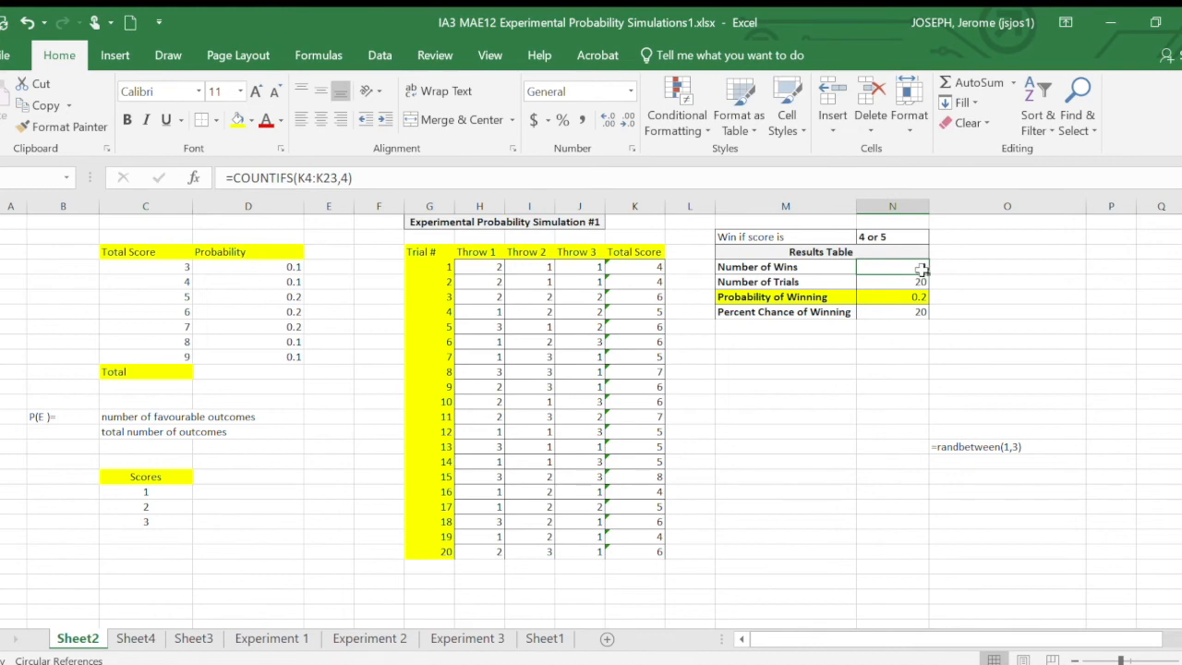
pyautogui.click(354, 178)
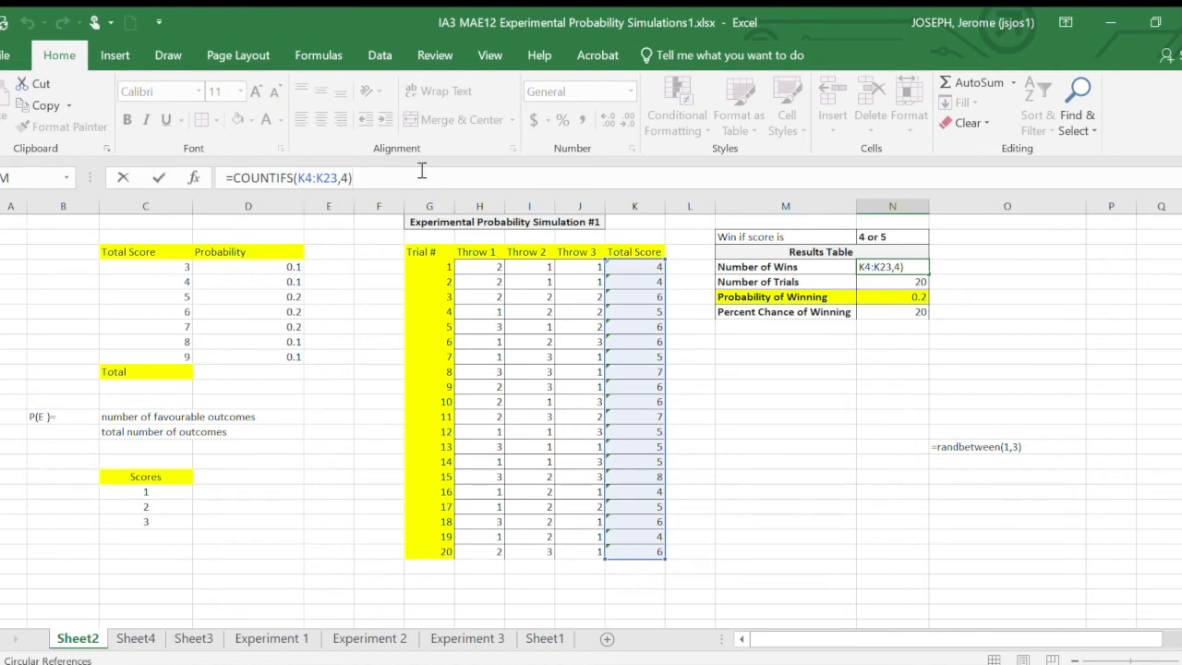
pyautogui.write('+COUNTIFS(')
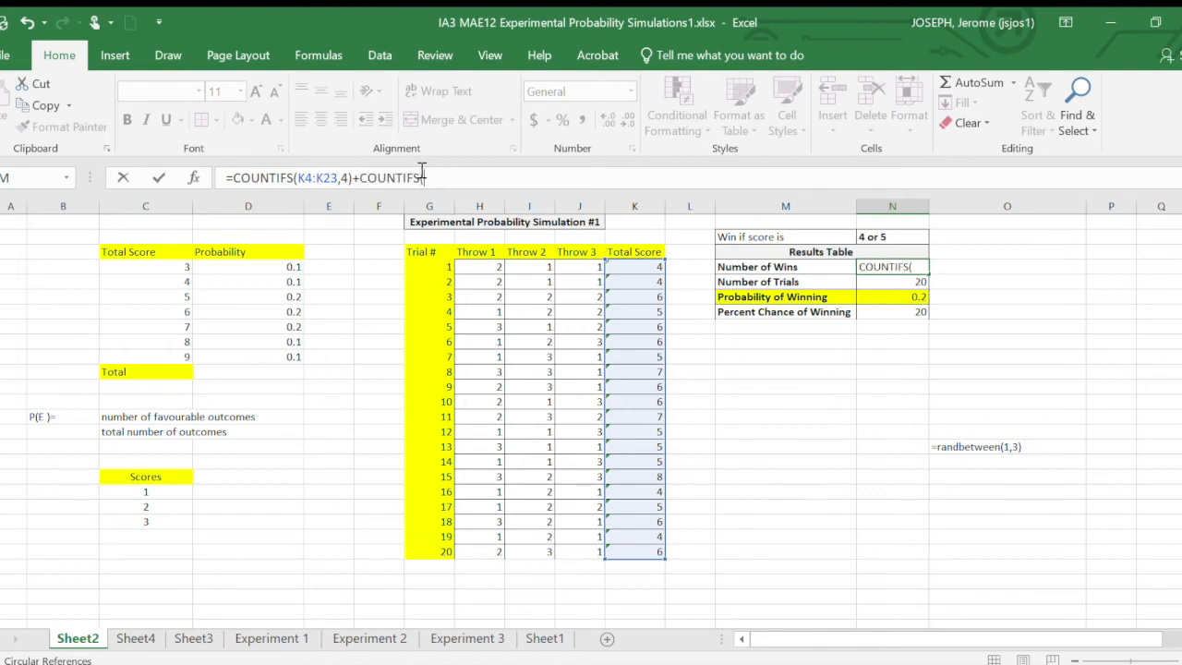
pyautogui.moveTo(635, 268); pyautogui.dragTo(636, 547)
pyautogui.write(',5')
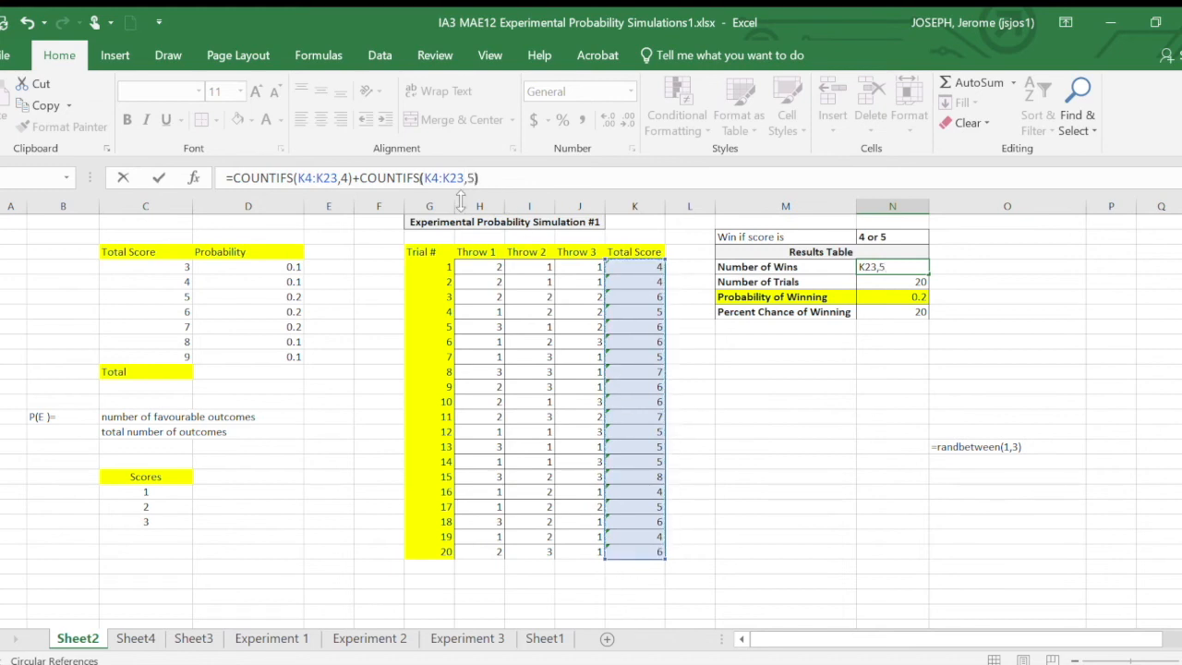
pyautogui.press('Return')
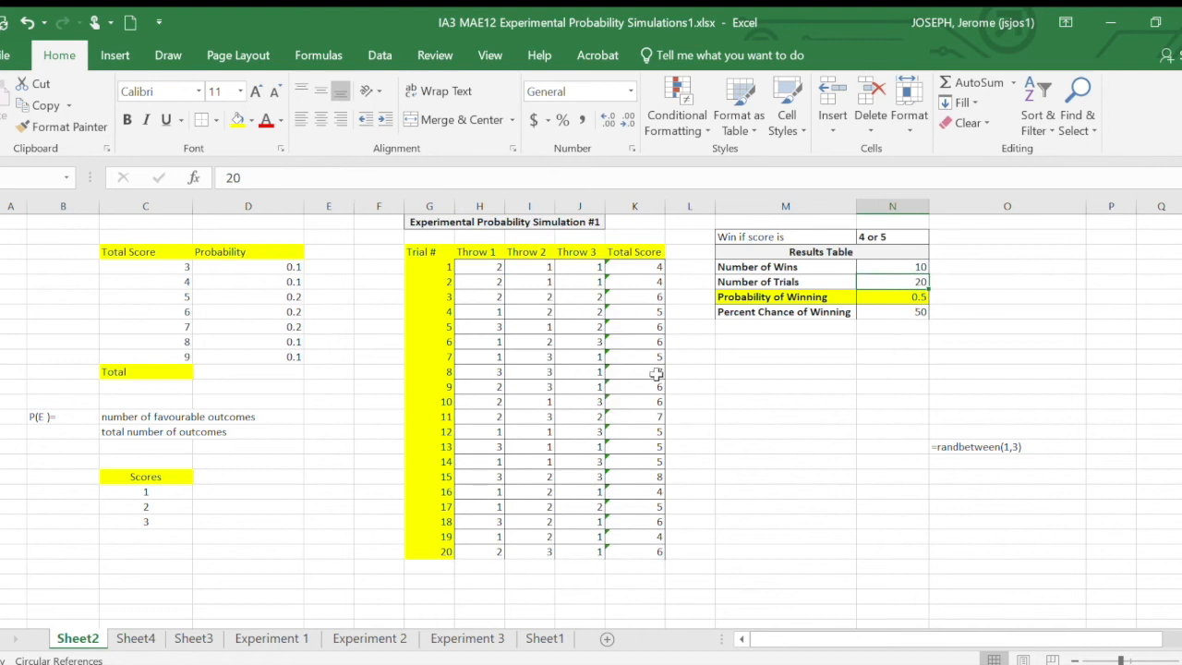
pyautogui.click(653, 269)
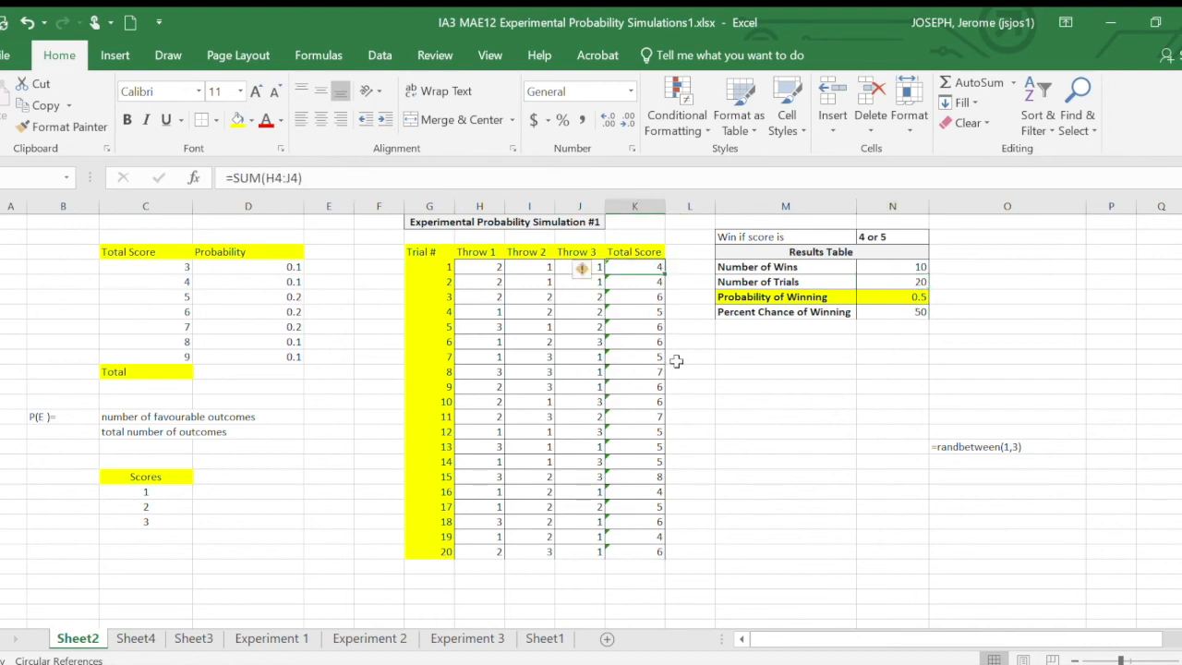
pyautogui.click(920, 267)
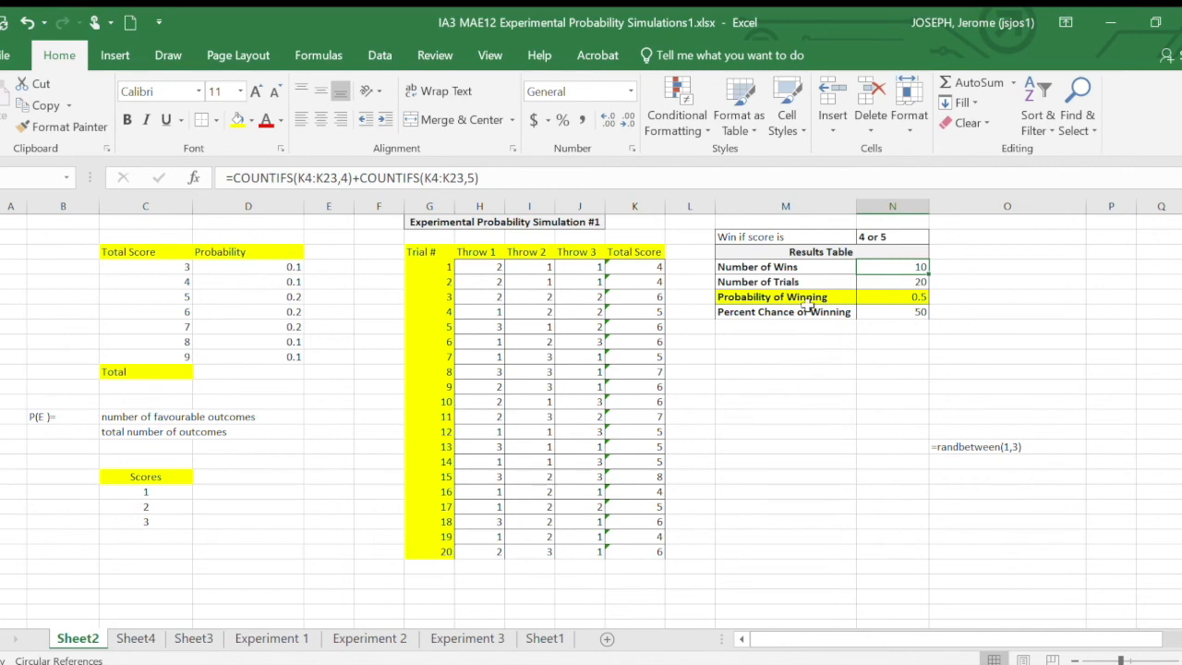
pyautogui.click(916, 313)
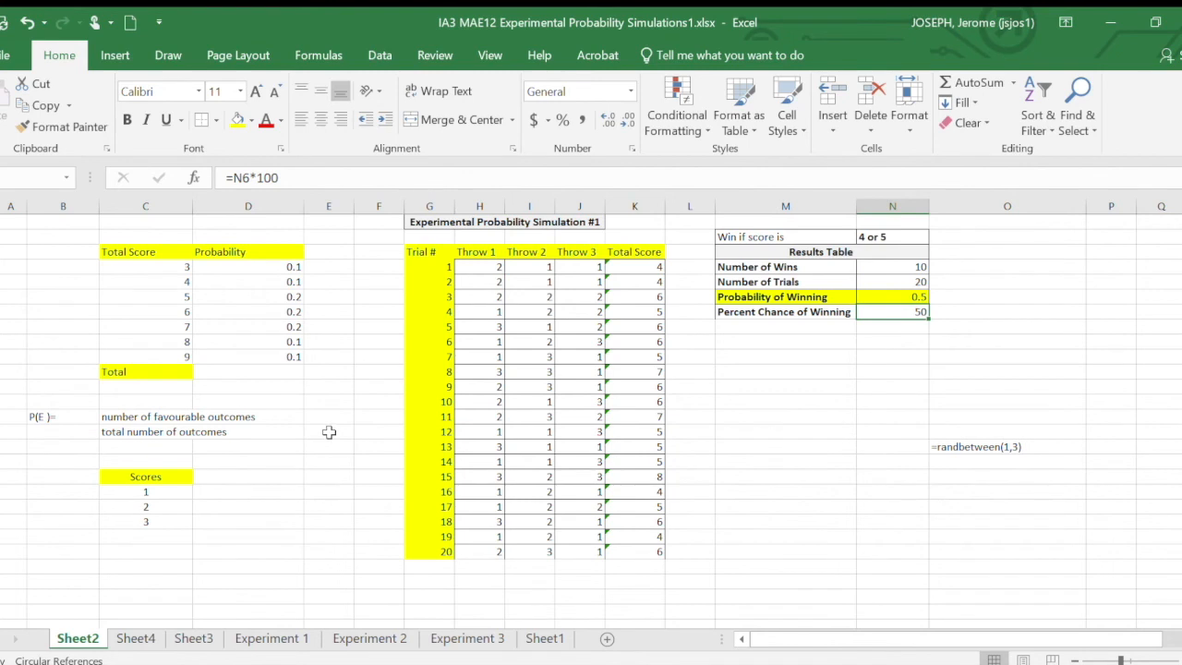
# - Enter 0.28 in cell M12 below the Results Table and compare it with the Percent Chance of Winning
pyautogui.click(831, 392)
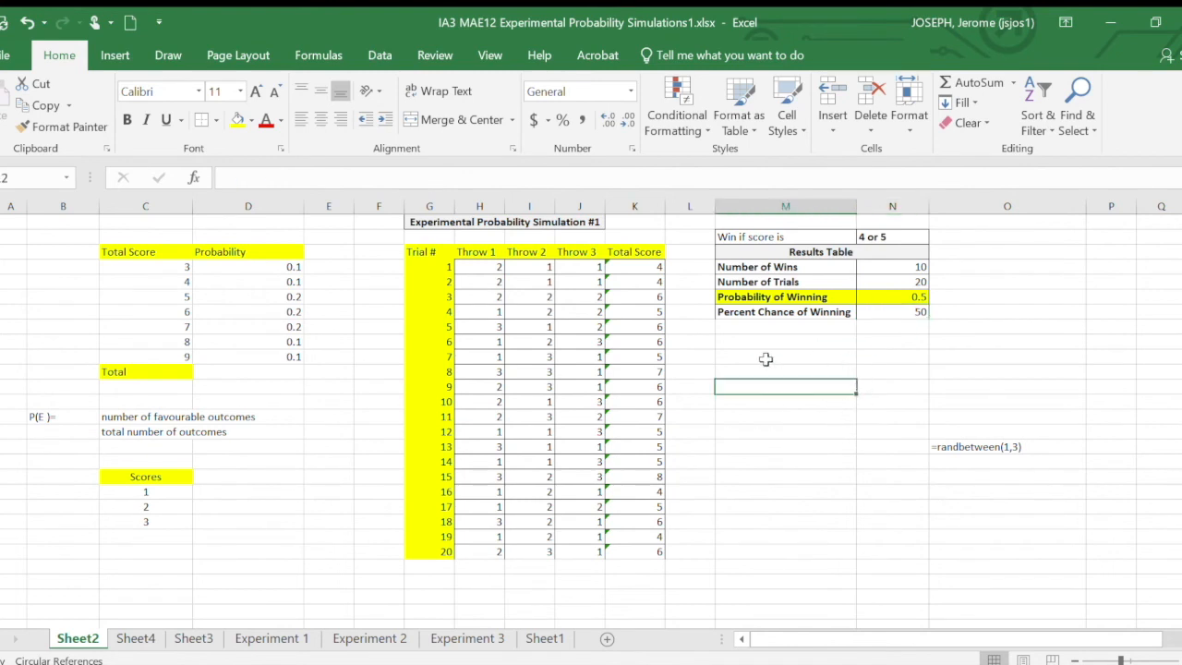
pyautogui.write('0.2')
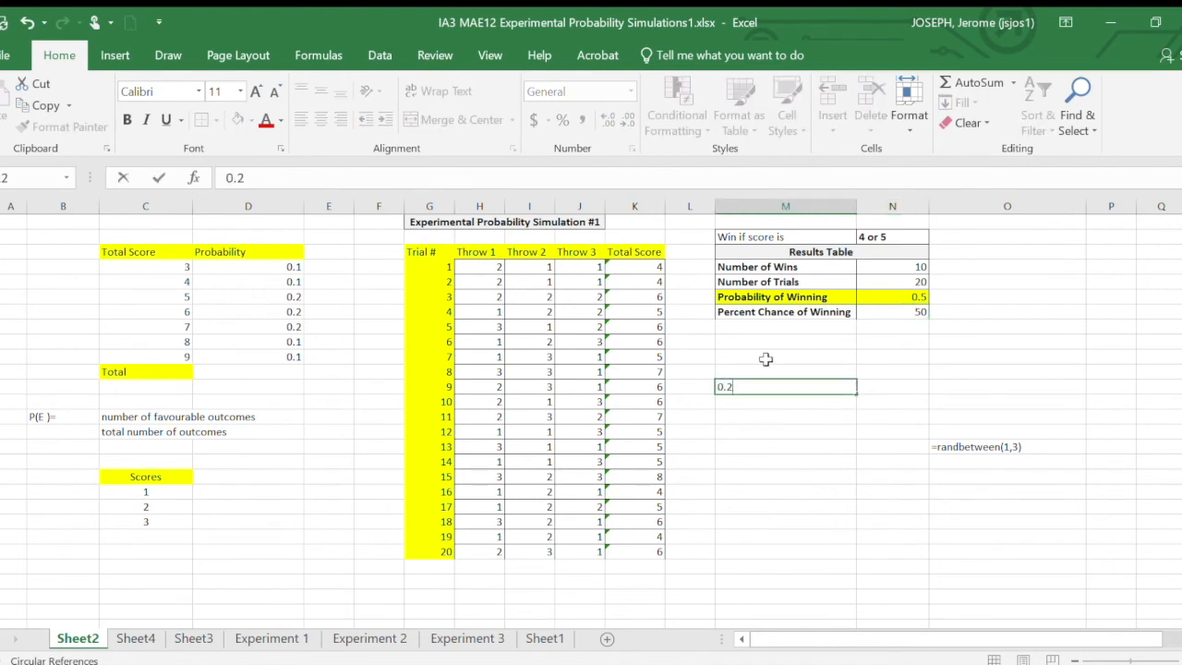
pyautogui.write('8')
pyautogui.click(767, 418)
pyautogui.click(784, 461)
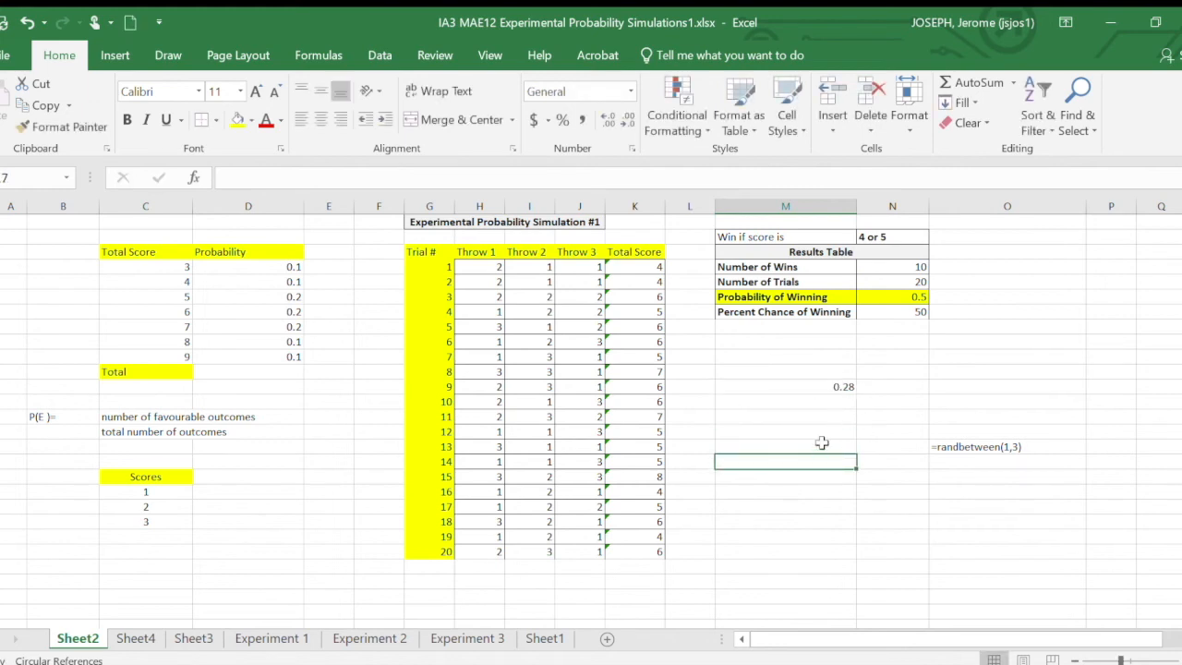
pyautogui.click(842, 388)
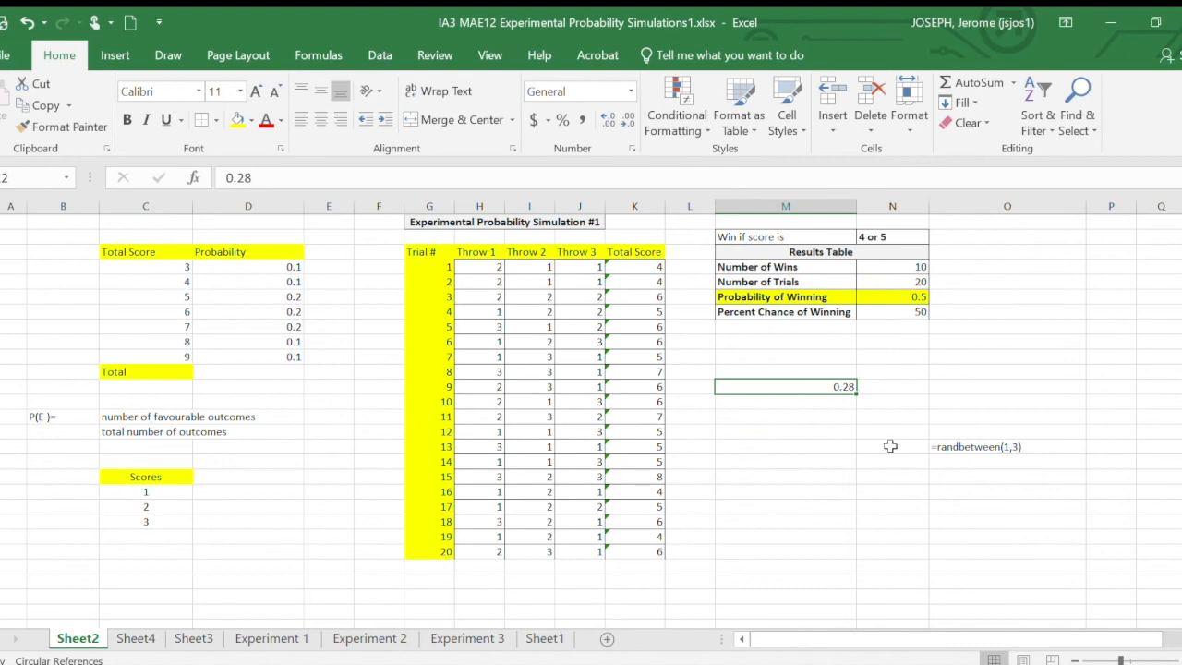
pyautogui.click(915, 316)
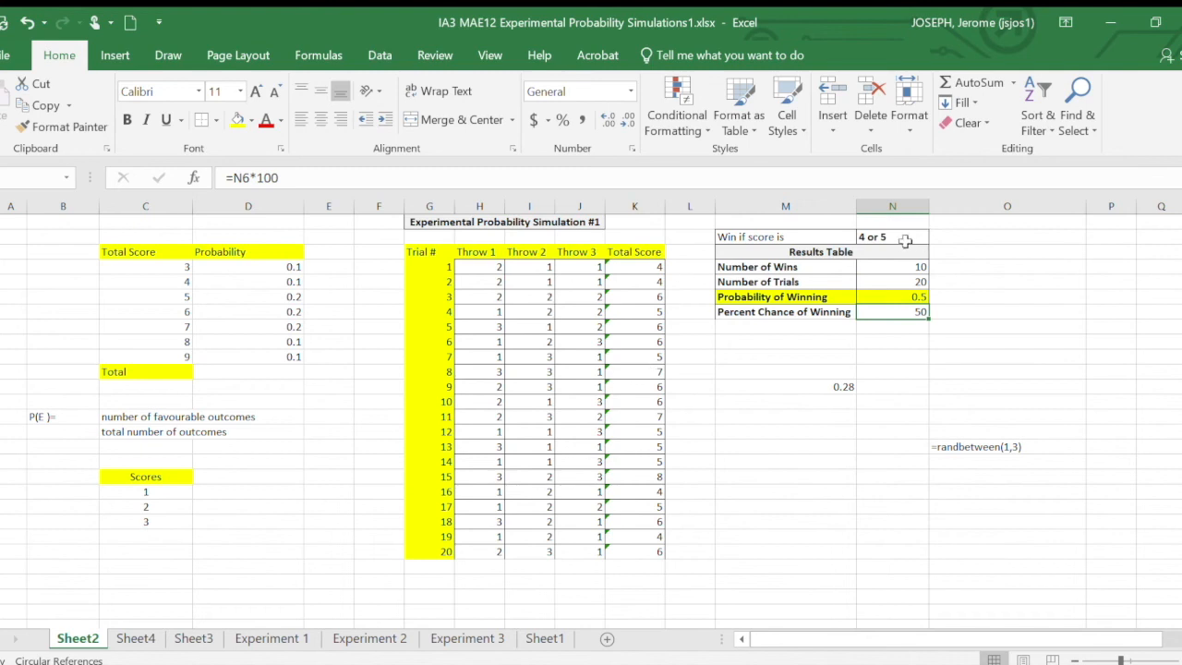
# - Clear the old throws and fill all three throw columns for the 20 trials with =RANDBETWEEN(1,3)
pyautogui.moveTo(475, 266); pyautogui.dragTo(592, 551)
pyautogui.press('Delete')
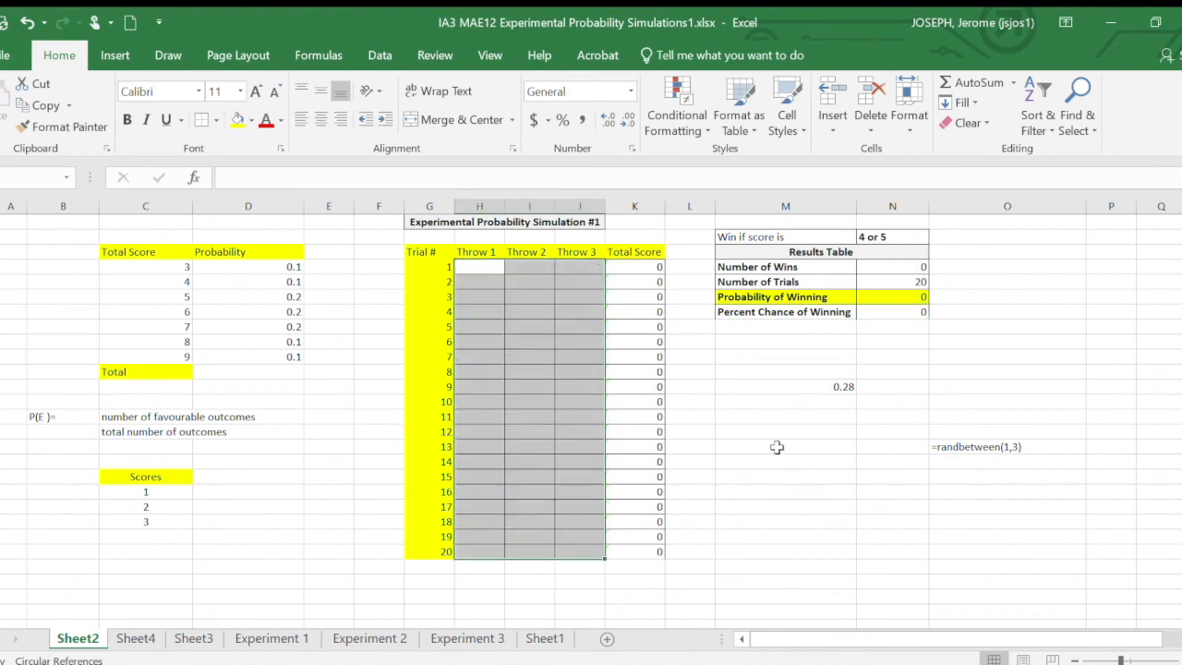
pyautogui.click(479, 268)
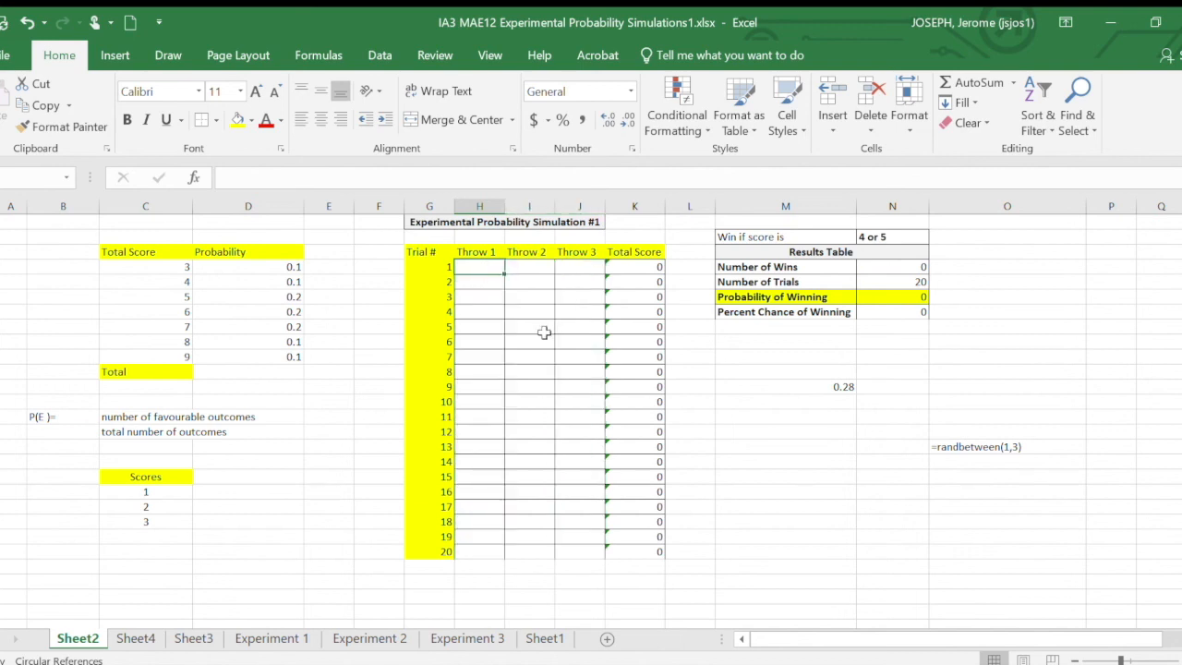
pyautogui.write('=randbetween')
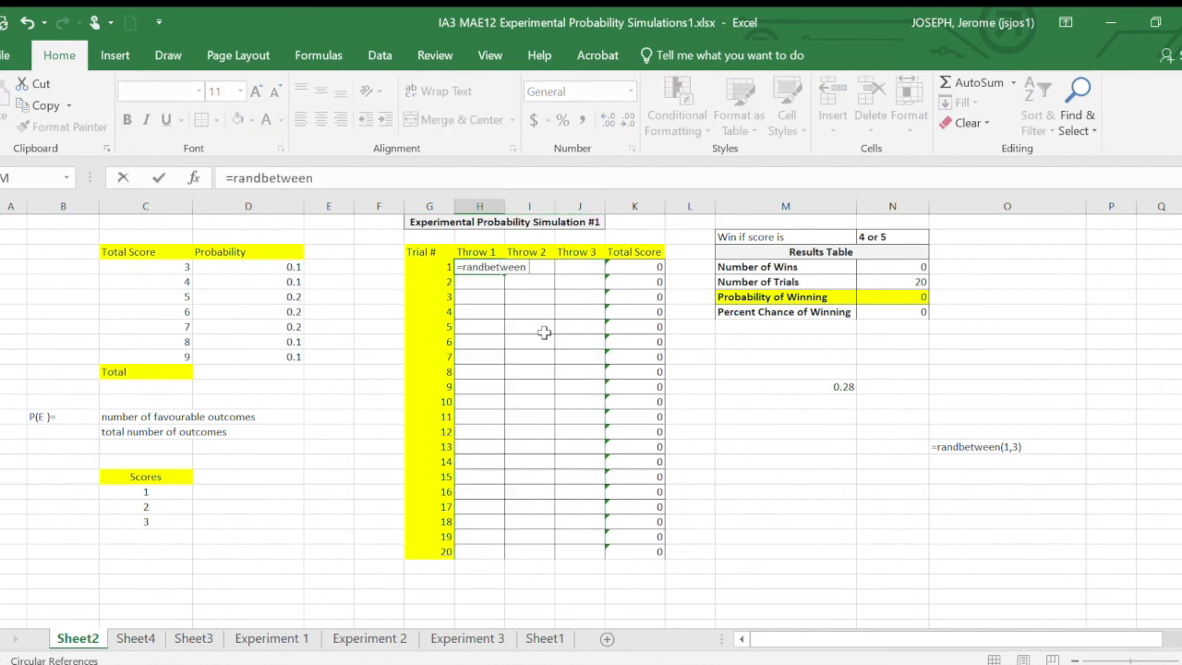
pyautogui.write('(1,3)')
pyautogui.press('Return')
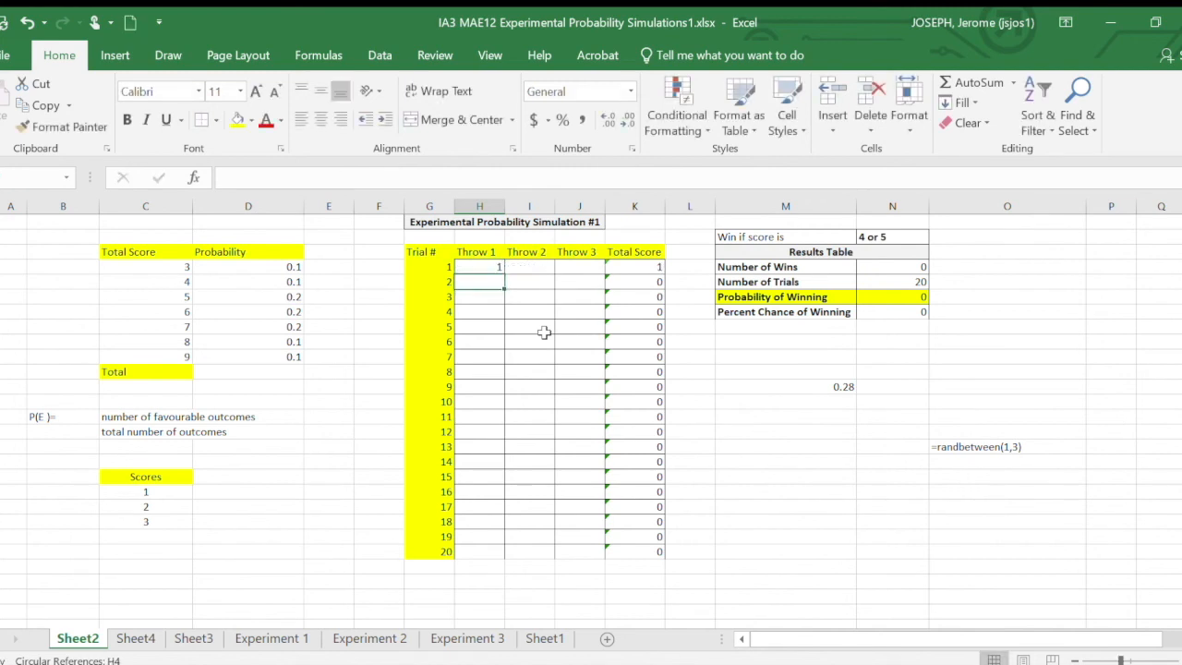
pyautogui.click(489, 270)
pyautogui.moveTo(505, 275); pyautogui.dragTo(586, 558)
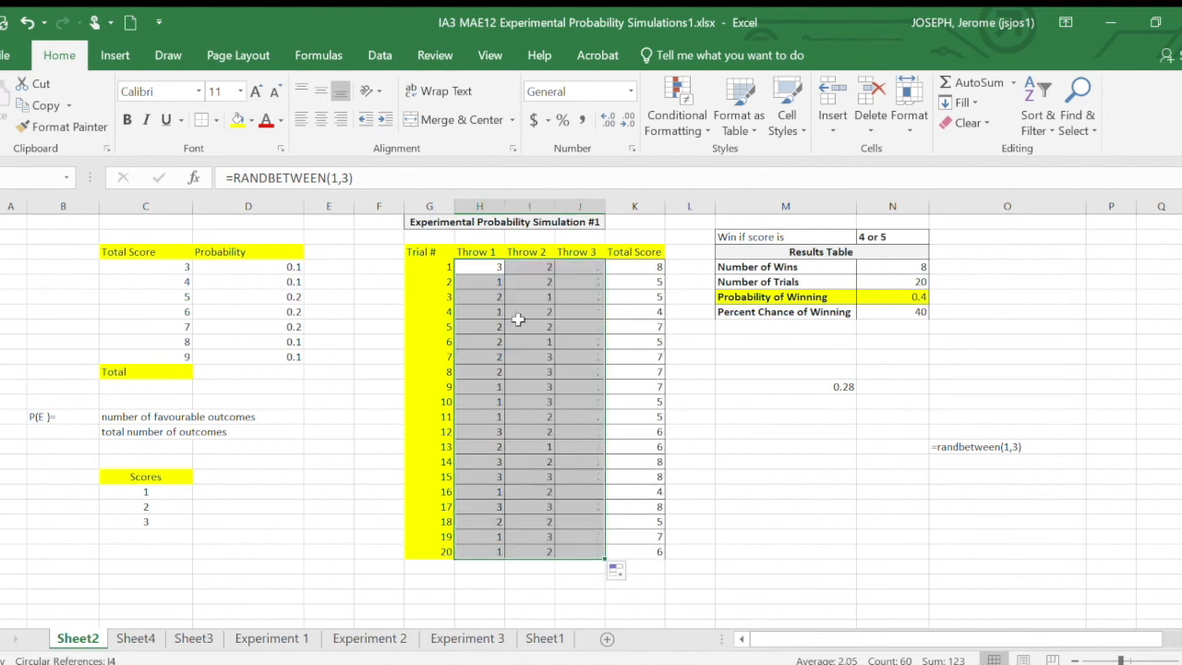
# - Copy the 20 trials' throw results and paste them over themselves as fixed values
pyautogui.hotkey('ctrl', 'c')
pyautogui.click(496, 266)
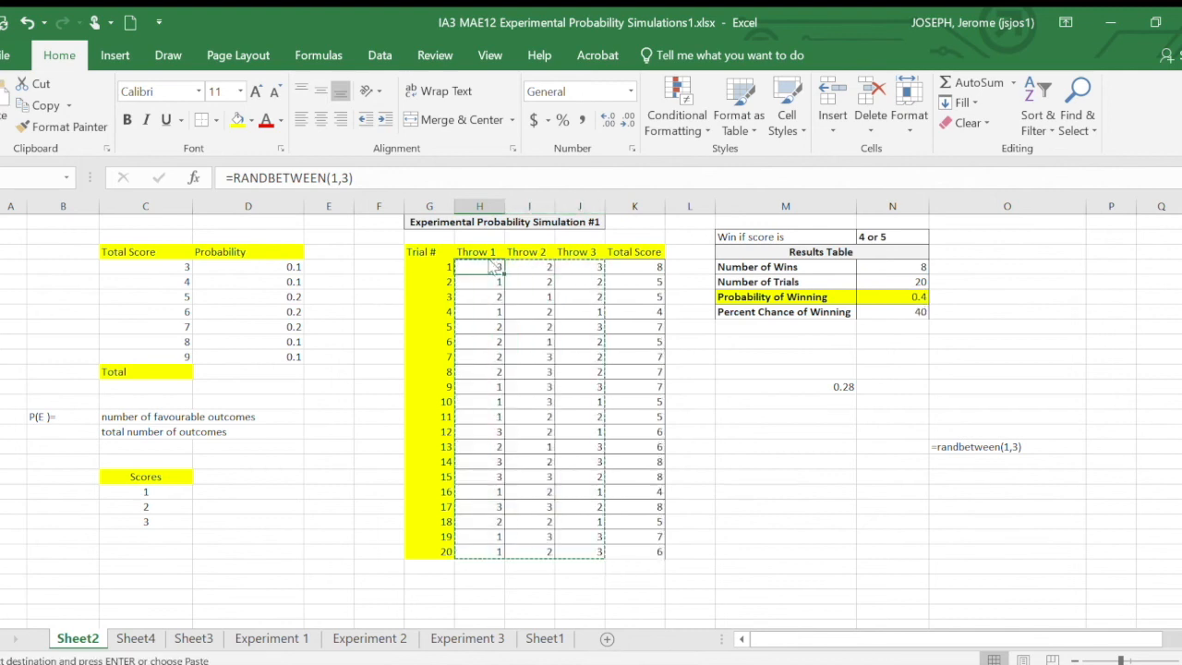
pyautogui.click(553, 324)
pyautogui.click(767, 467)
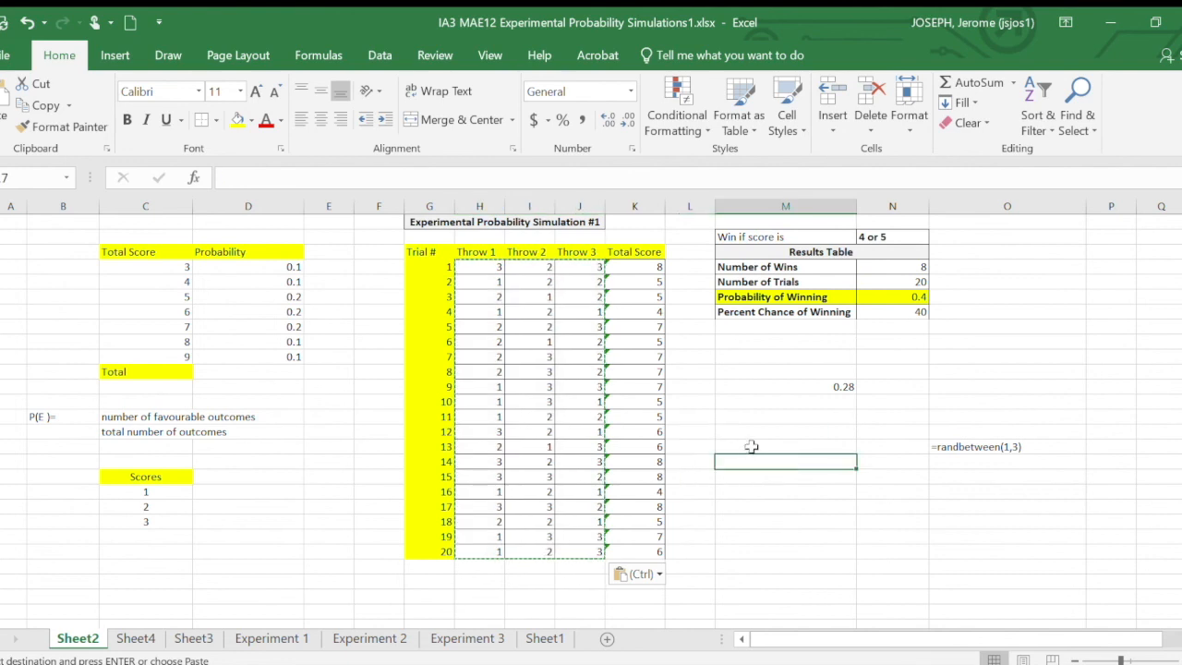
# - Review the wins, probability and percent chance for a score of 4 or 5 against the total-score probability table
pyautogui.click(922, 268)
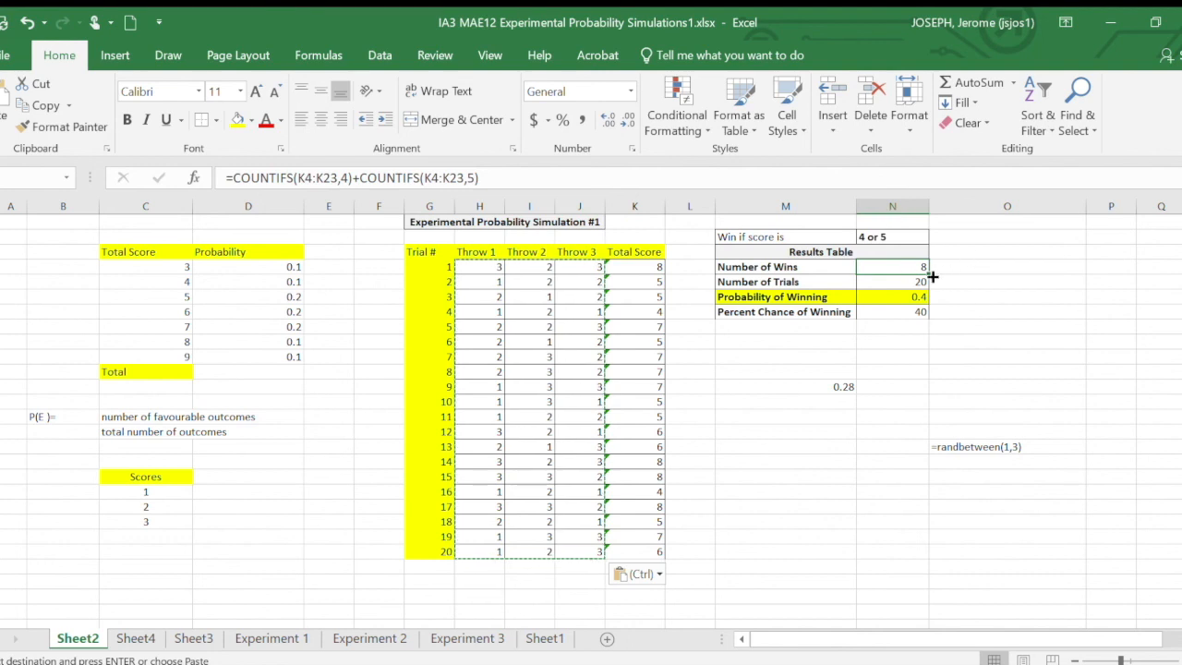
pyautogui.click(920, 312)
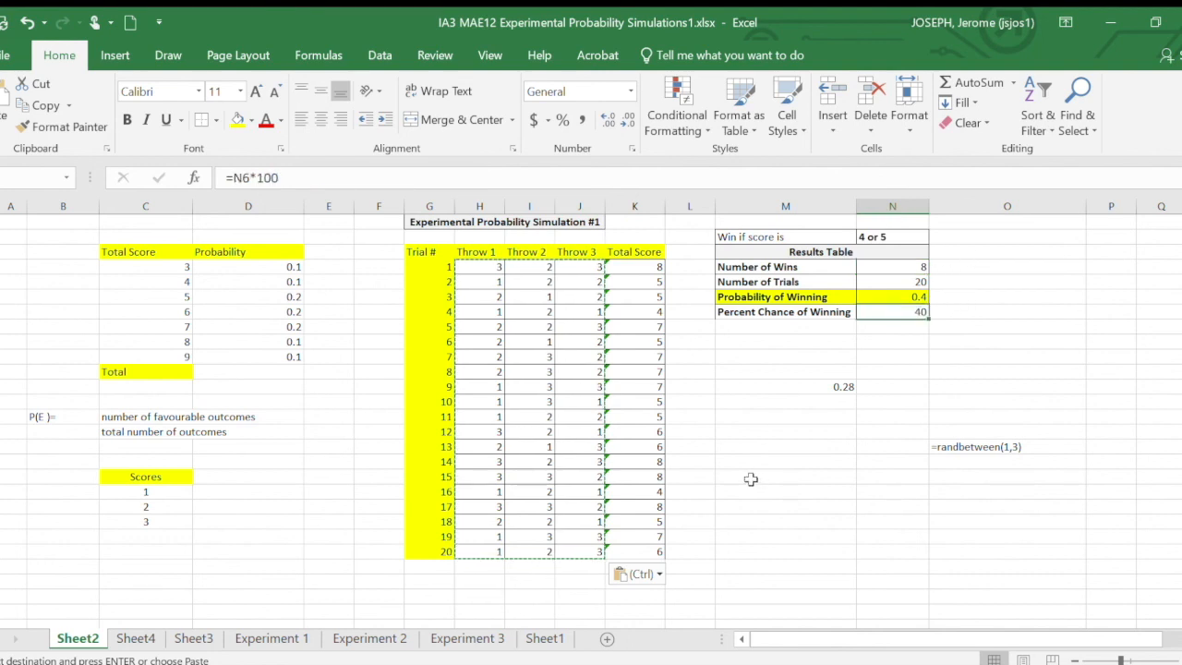
pyautogui.click(796, 446)
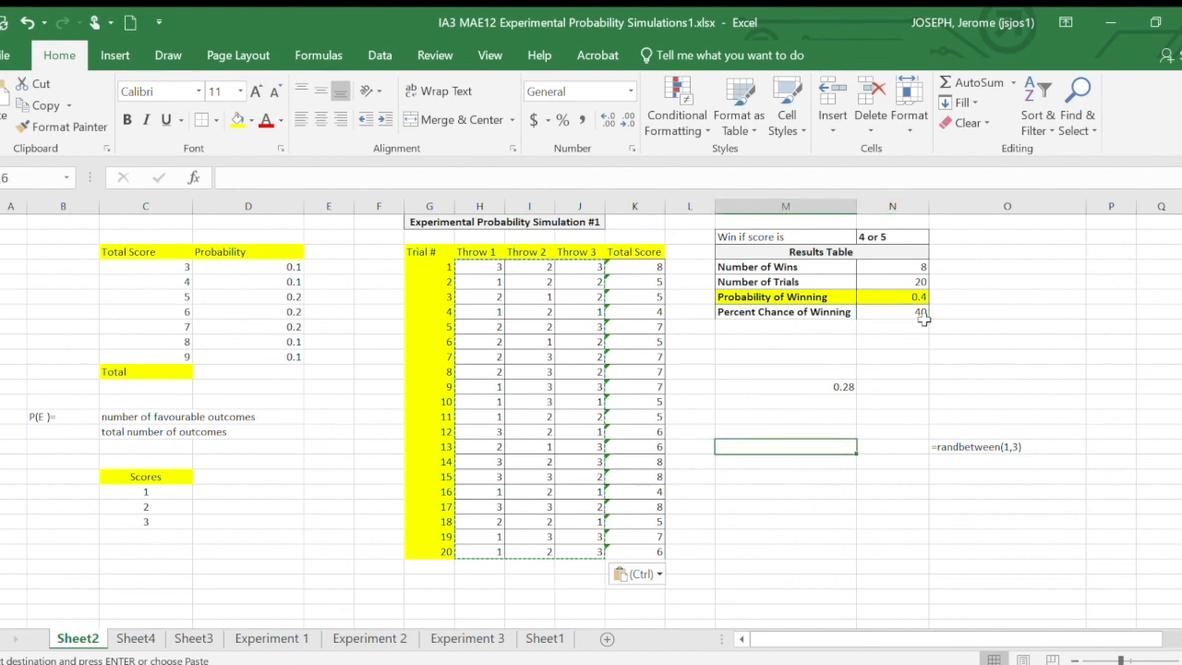
pyautogui.click(896, 386)
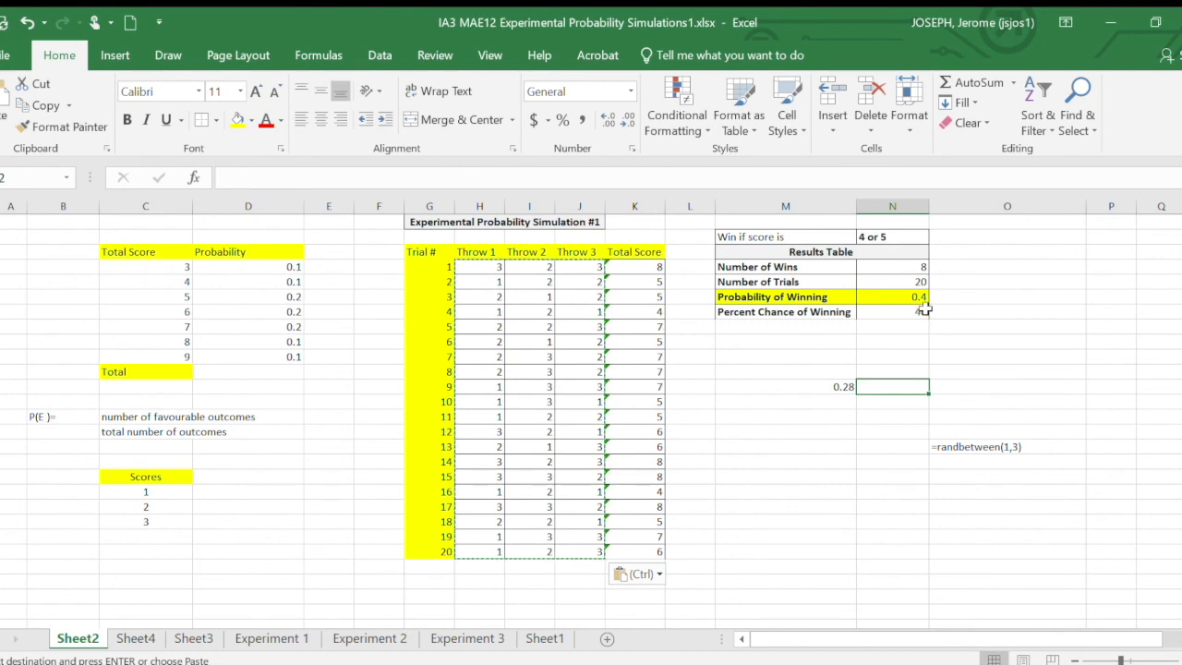
pyautogui.click(889, 236)
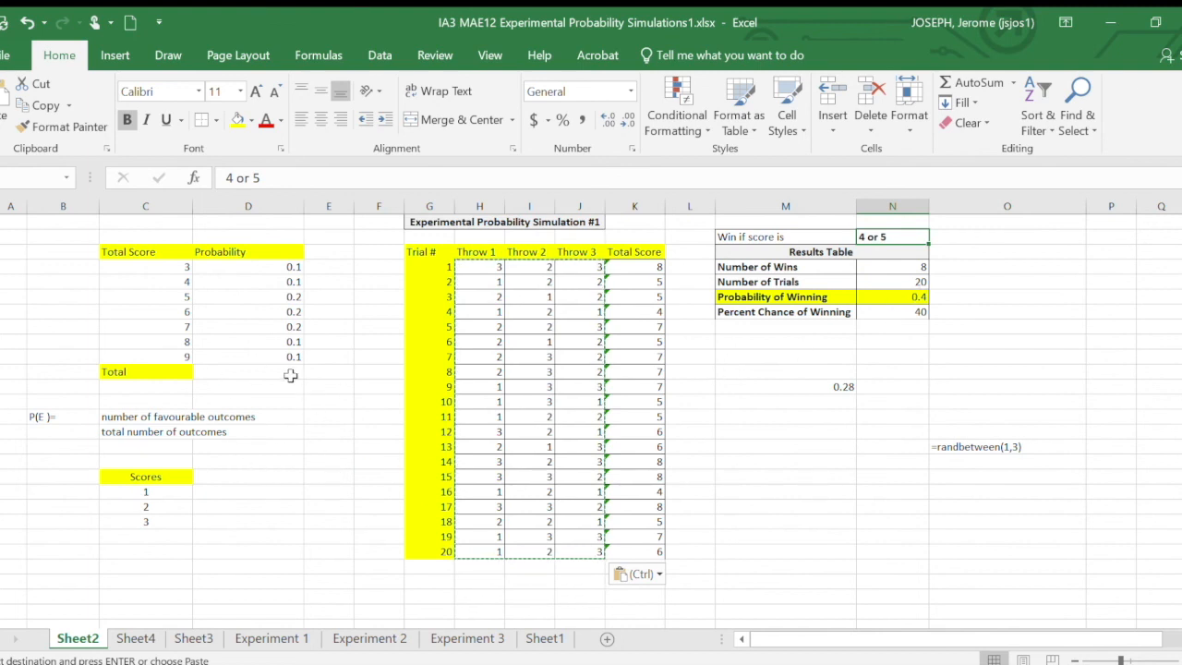
pyautogui.click(275, 310)
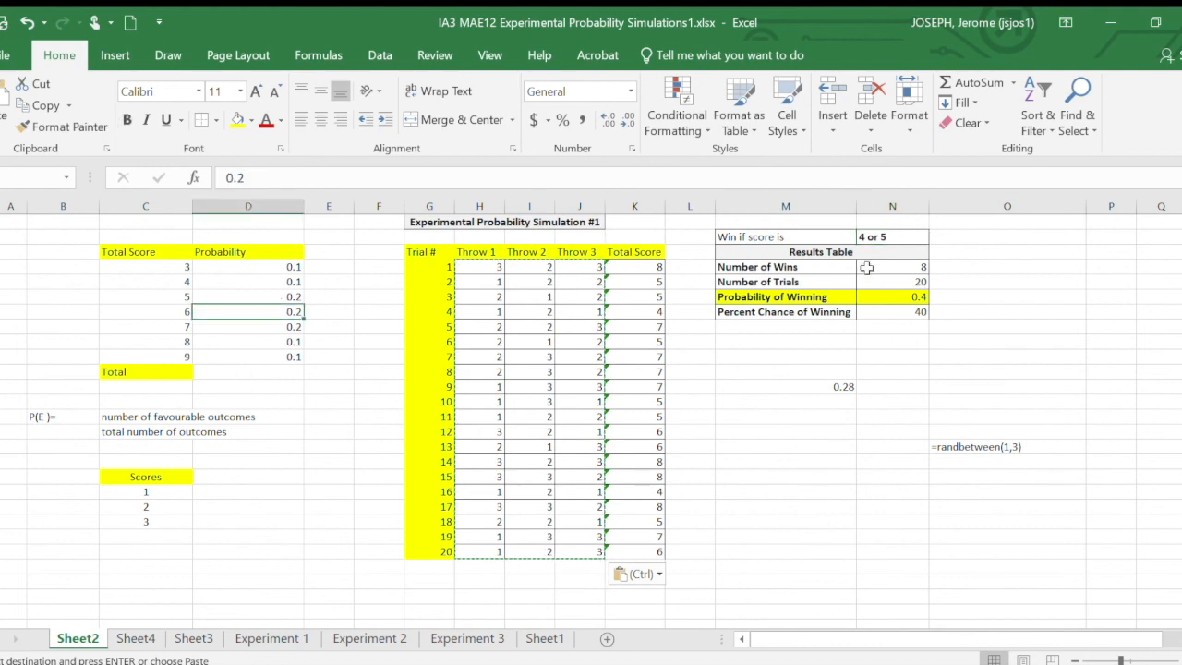
pyautogui.click(898, 295)
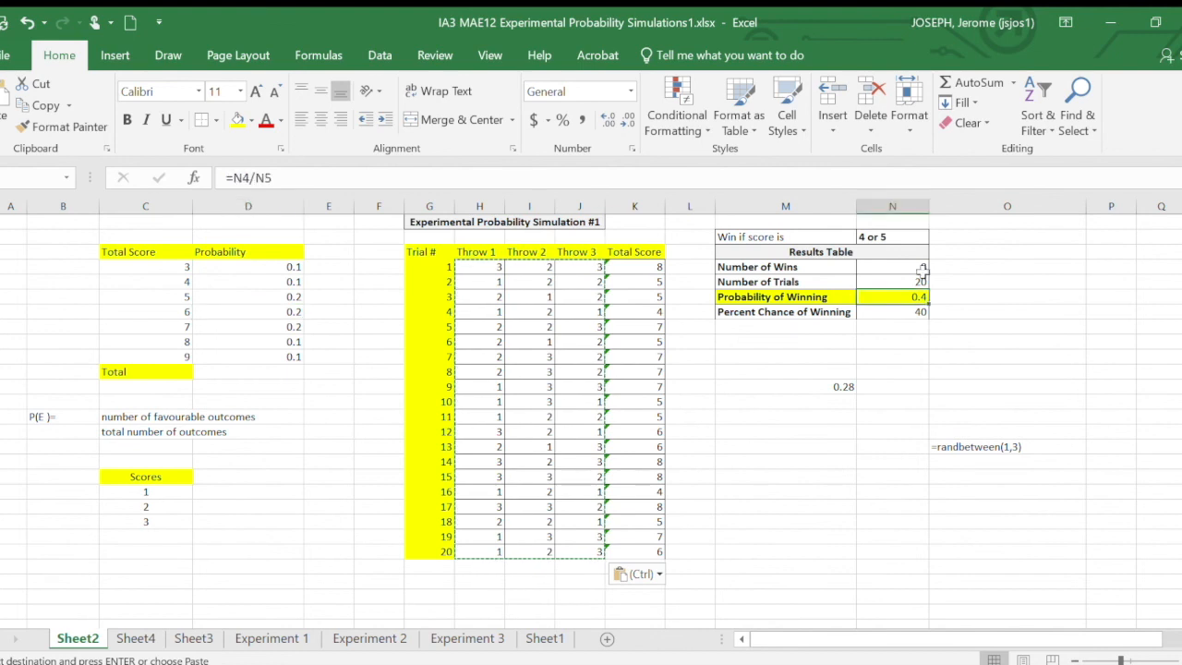
pyautogui.click(894, 237)
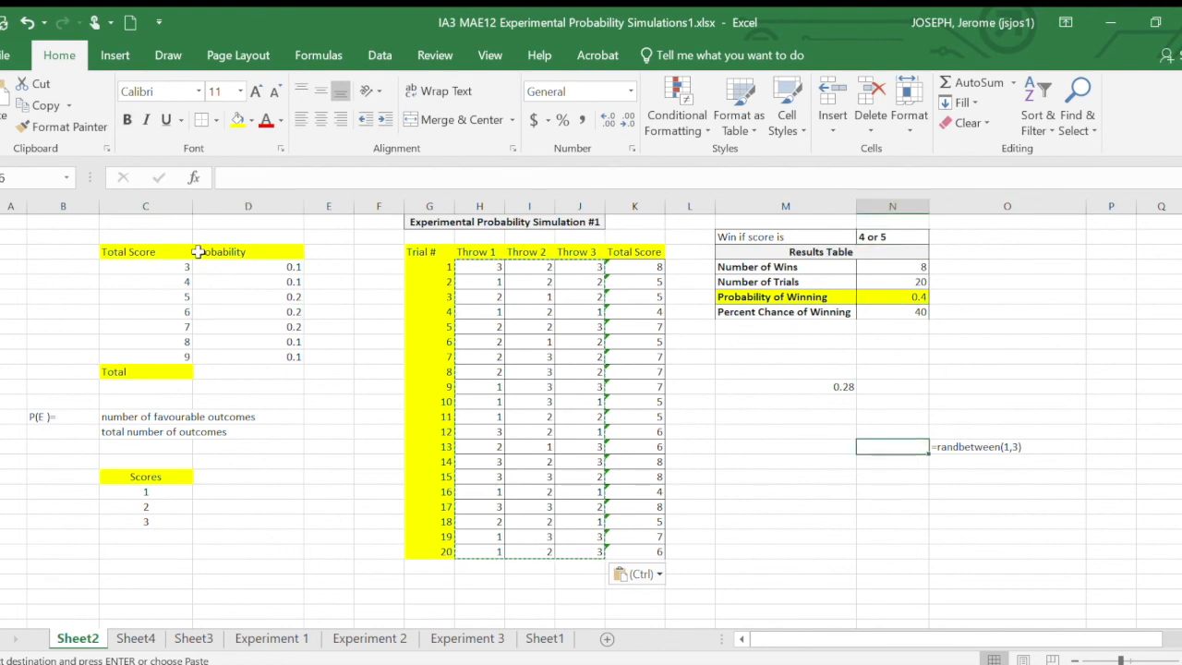
# - Select the block from column B to column N holding the probability table, all 20 trials and the Results Table
pyautogui.moveTo(57, 221); pyautogui.dragTo(900, 574)
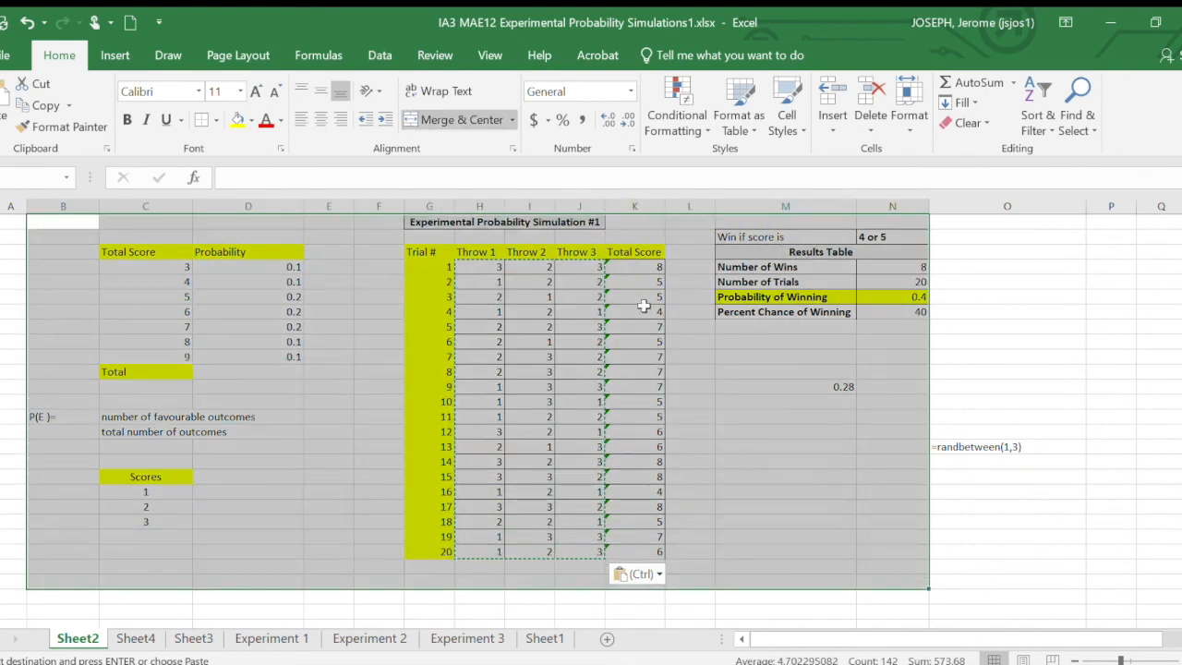